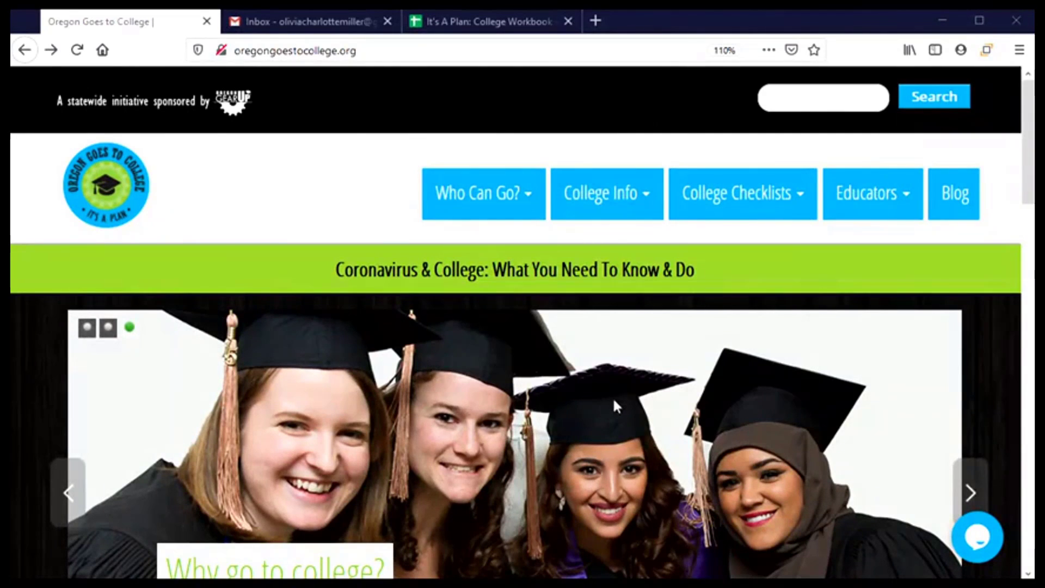
# - Show the College Info dropdown in the Oregon Goes to College top navigation bar
pyautogui.moveTo(604, 208)
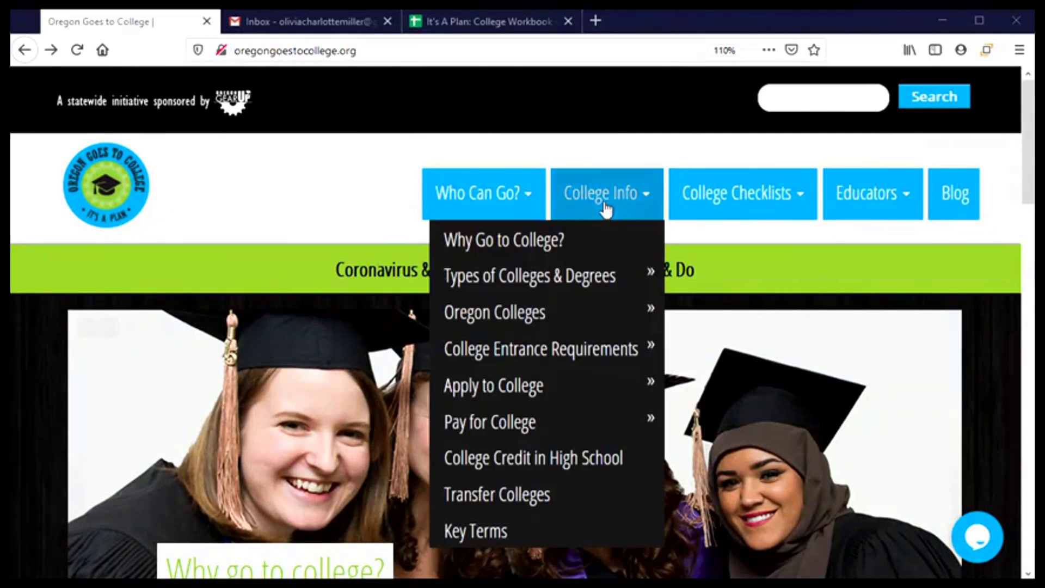
# - Open Apply to College and scroll its community colleges table down to Tillamook Bay
pyautogui.click(524, 384)
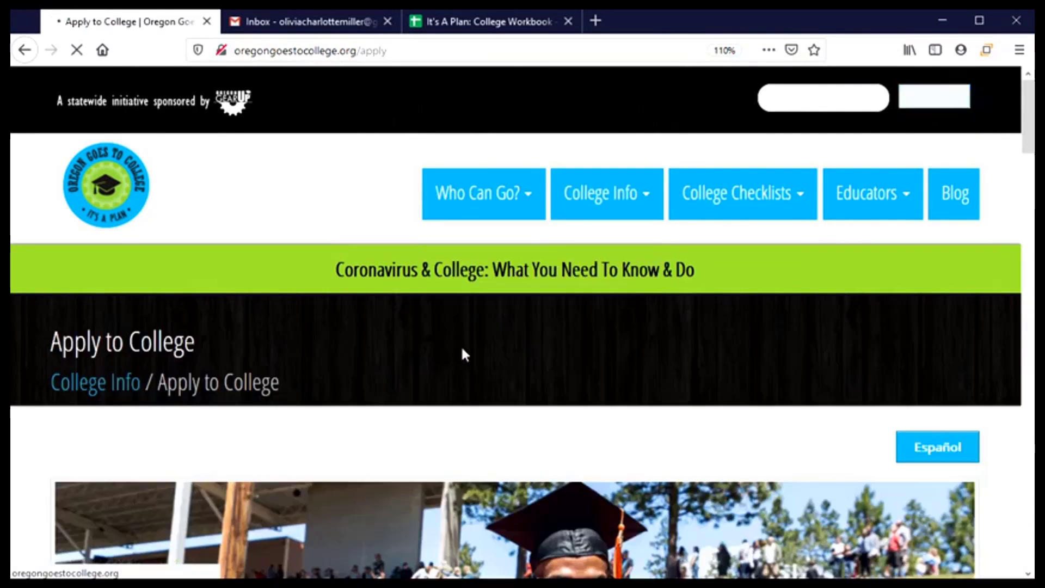
pyautogui.scroll(-5, 462, 342)
pyautogui.scroll(-2, 463, 342)
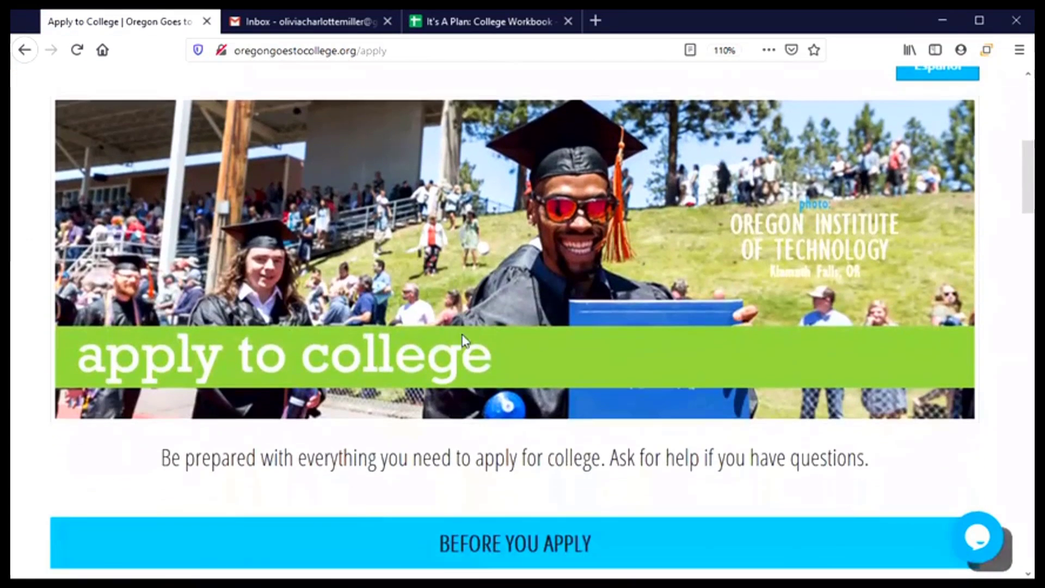
pyautogui.scroll(-5, 493, 359)
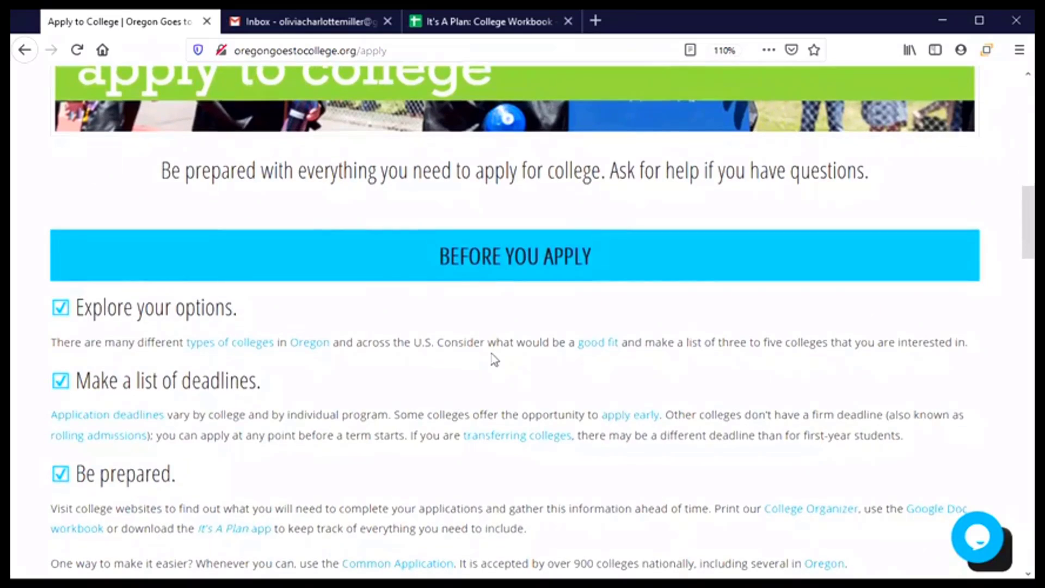
pyautogui.scroll(-5, 493, 357)
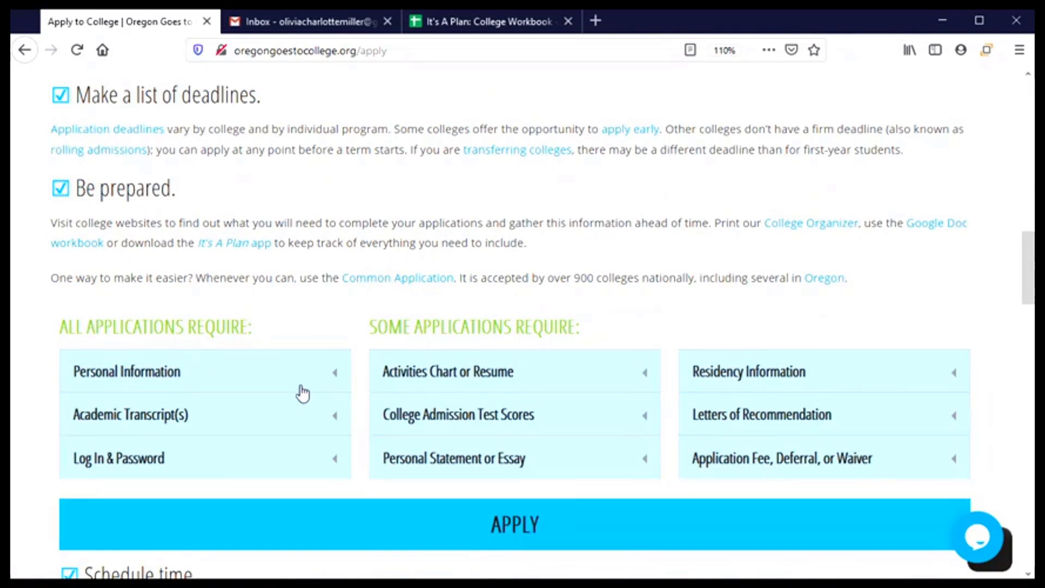
pyautogui.scroll(-1, 477, 451)
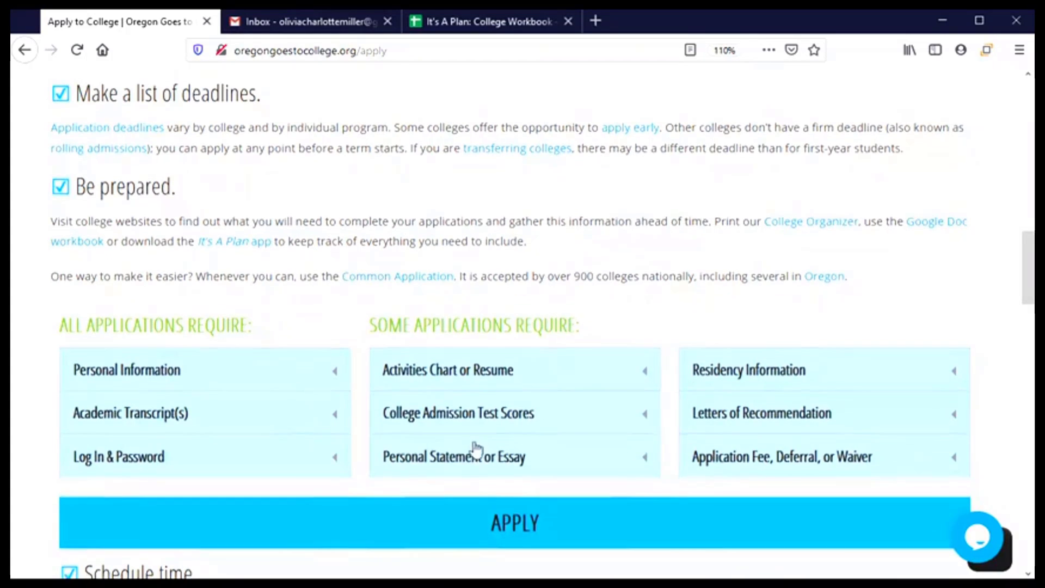
pyautogui.scroll(-3, 477, 450)
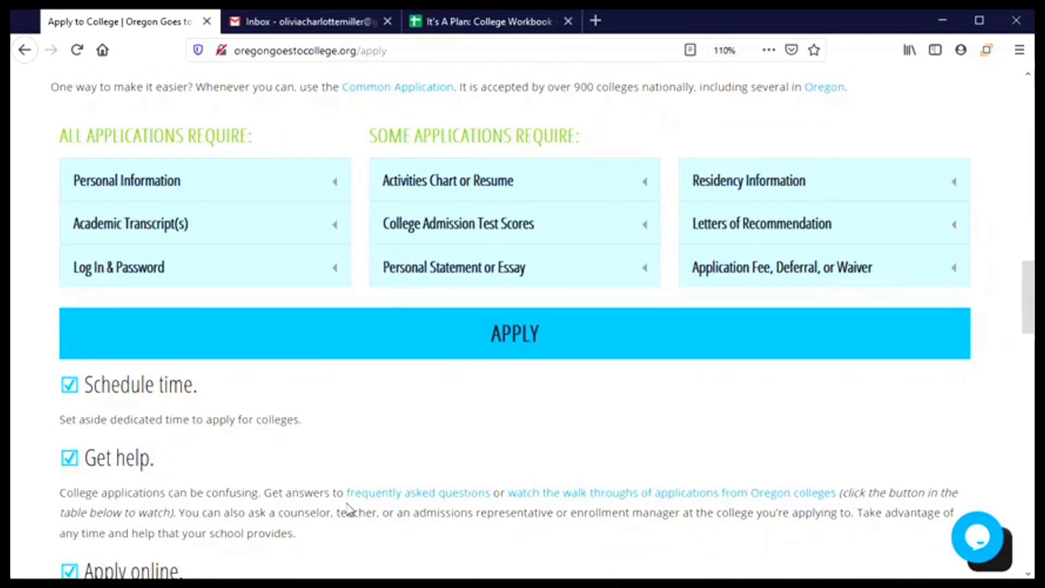
pyautogui.scroll(-1, 348, 510)
pyautogui.scroll(-2, 348, 510)
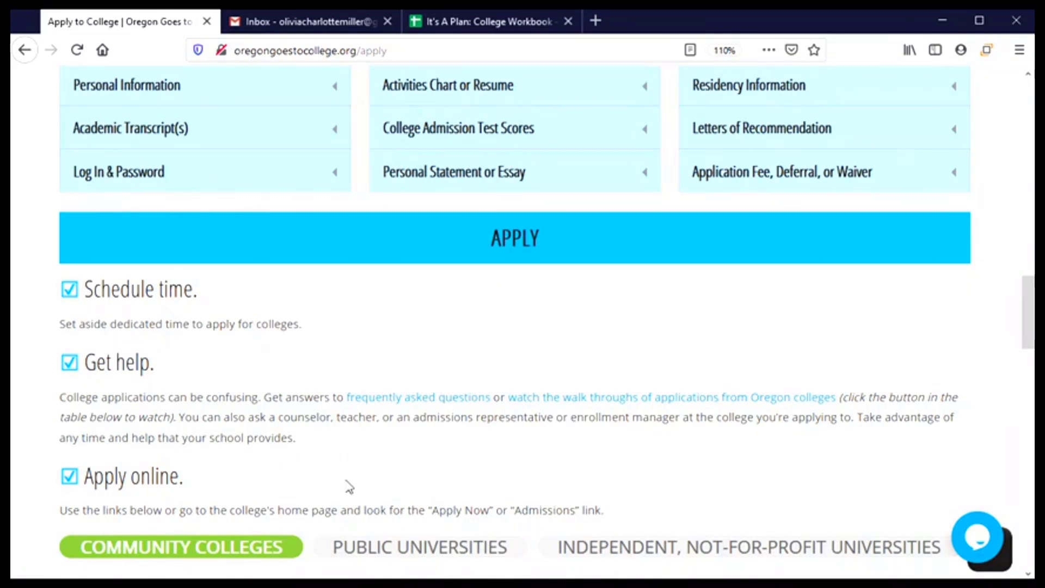
pyautogui.scroll(-1, 366, 444)
pyautogui.scroll(-6, 365, 440)
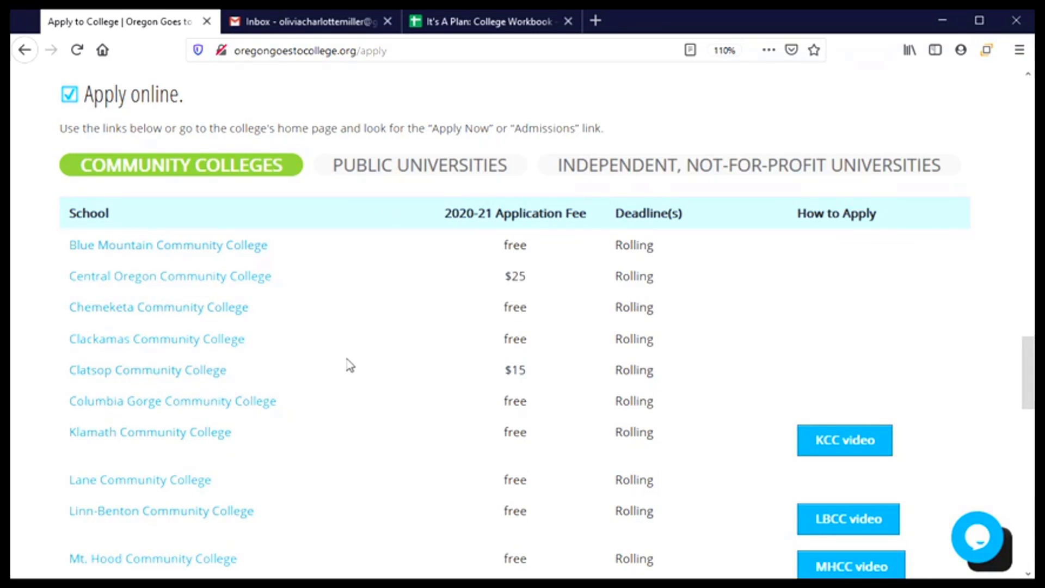
pyautogui.scroll(-5, 385, 400)
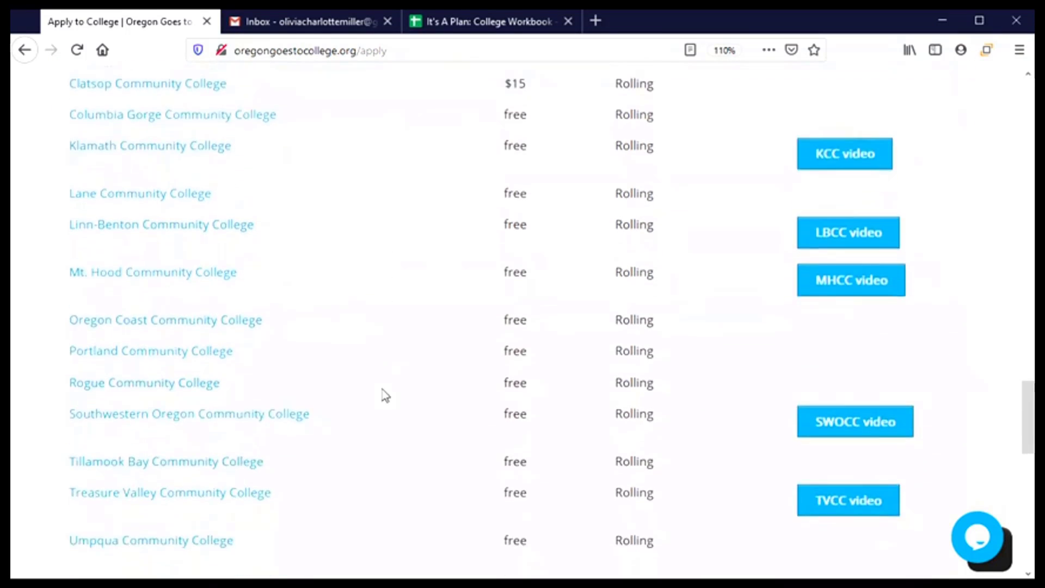
pyautogui.scroll(-2, 389, 401)
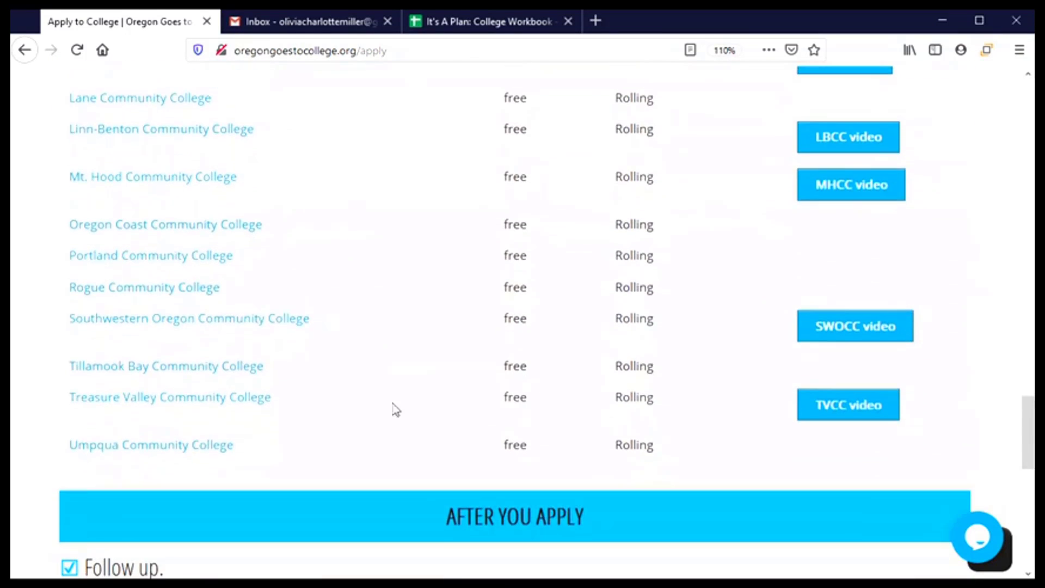
# - Open Tillamook Bay Community College's Apply For Admission page and scroll to the student-type links
pyautogui.click(170, 379)
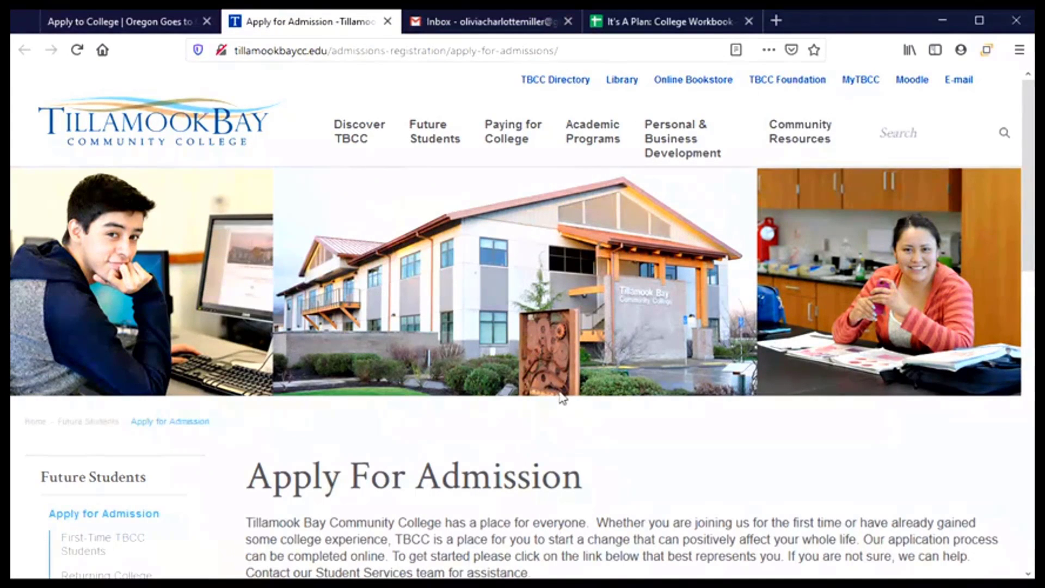
pyautogui.scroll(-3, 561, 394)
pyautogui.scroll(-2, 555, 389)
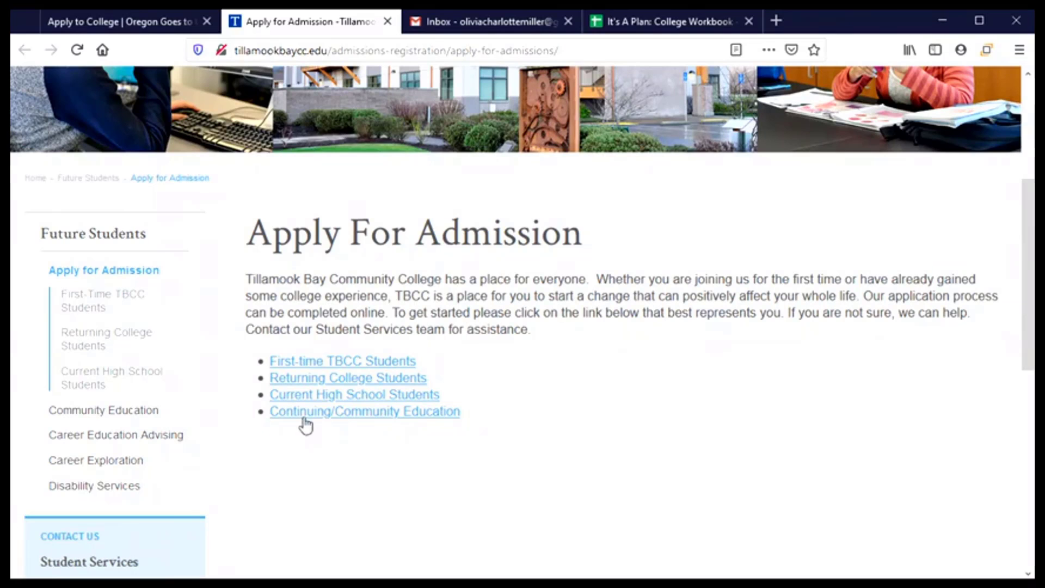
# - Open First-time TBCC Students and read through its apply, advisor and orientation steps
pyautogui.click(281, 368)
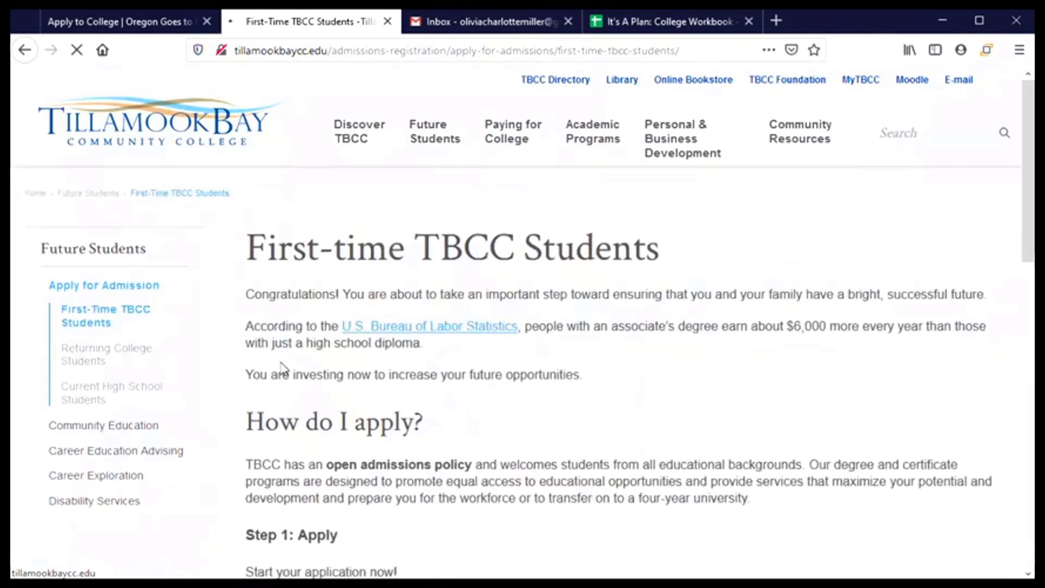
pyautogui.scroll(-5, 447, 385)
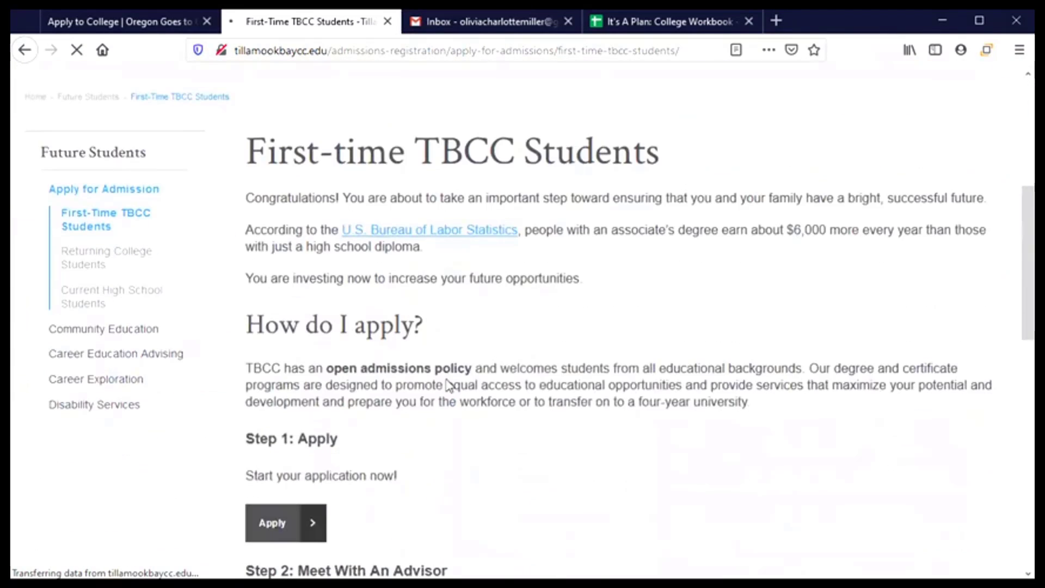
pyautogui.scroll(-3, 525, 397)
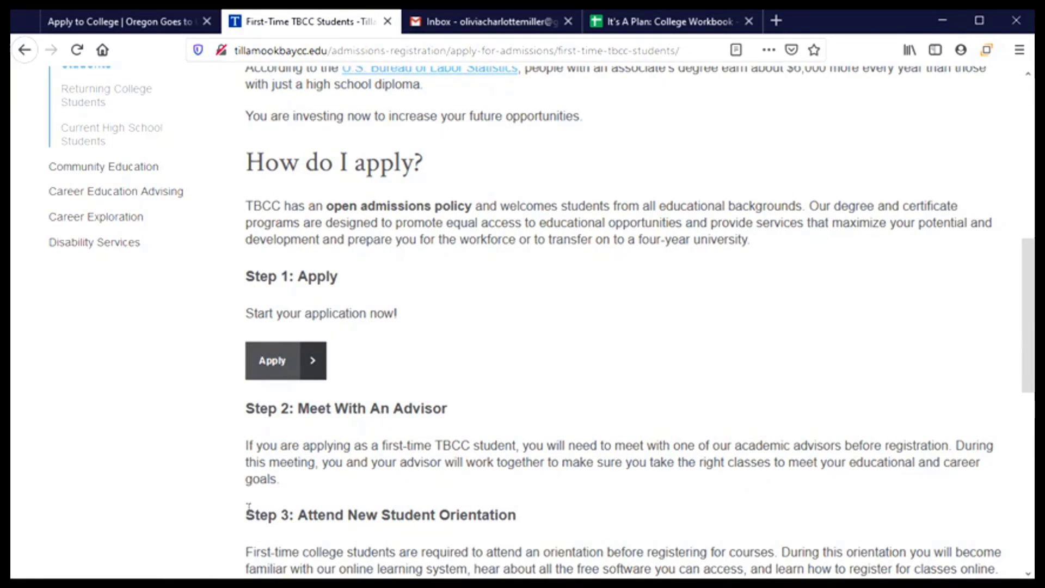
pyautogui.scroll(-6, 248, 506)
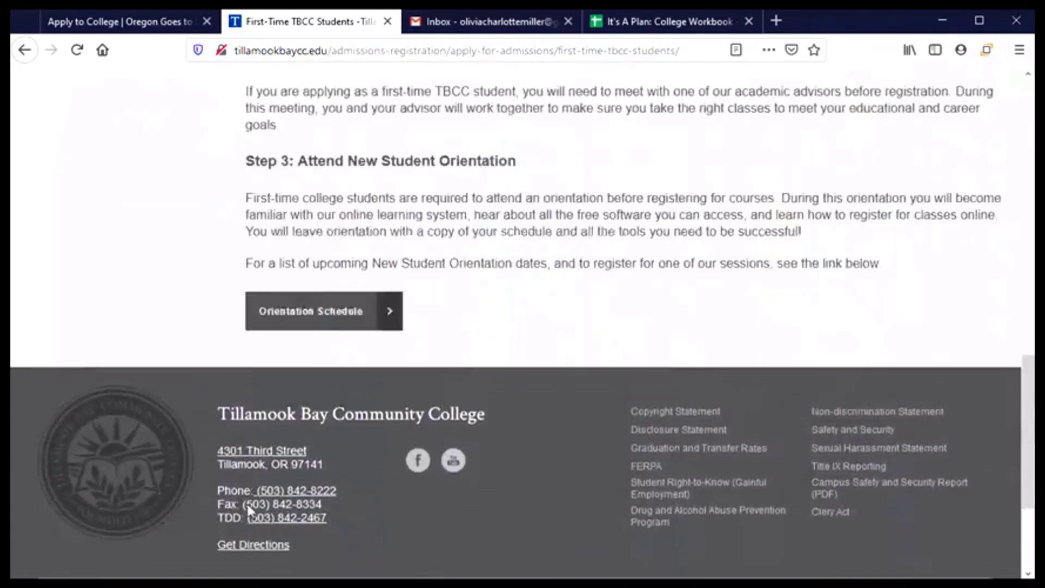
pyautogui.scroll(2, 248, 509)
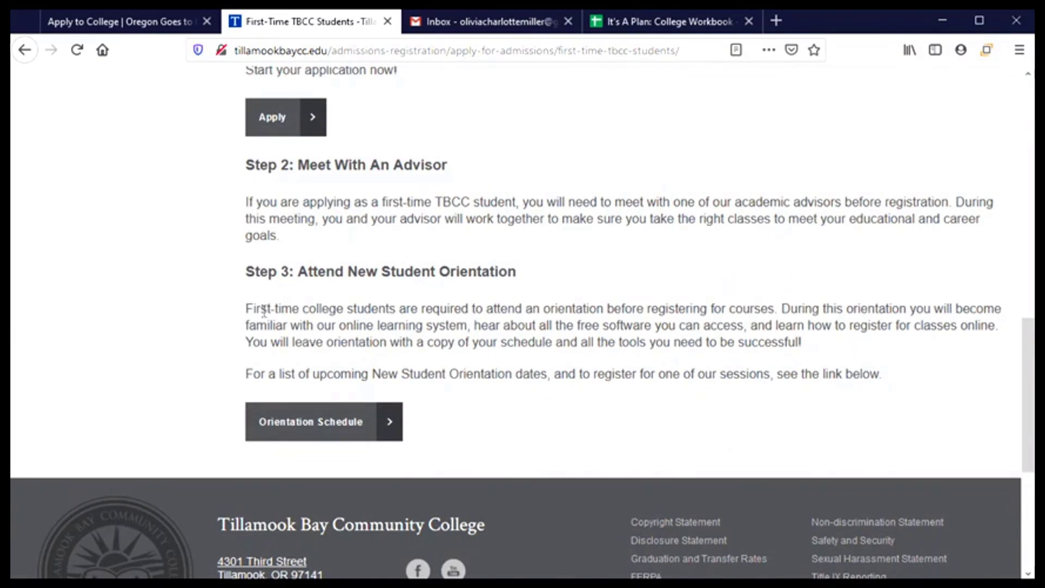
pyautogui.scroll(6, 277, 342)
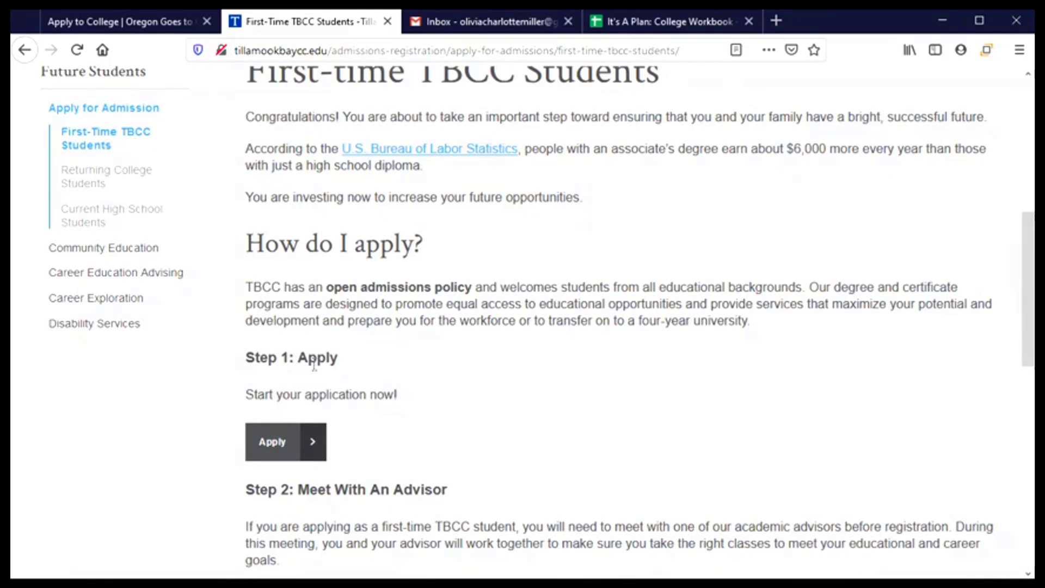
pyautogui.scroll(-2, 332, 376)
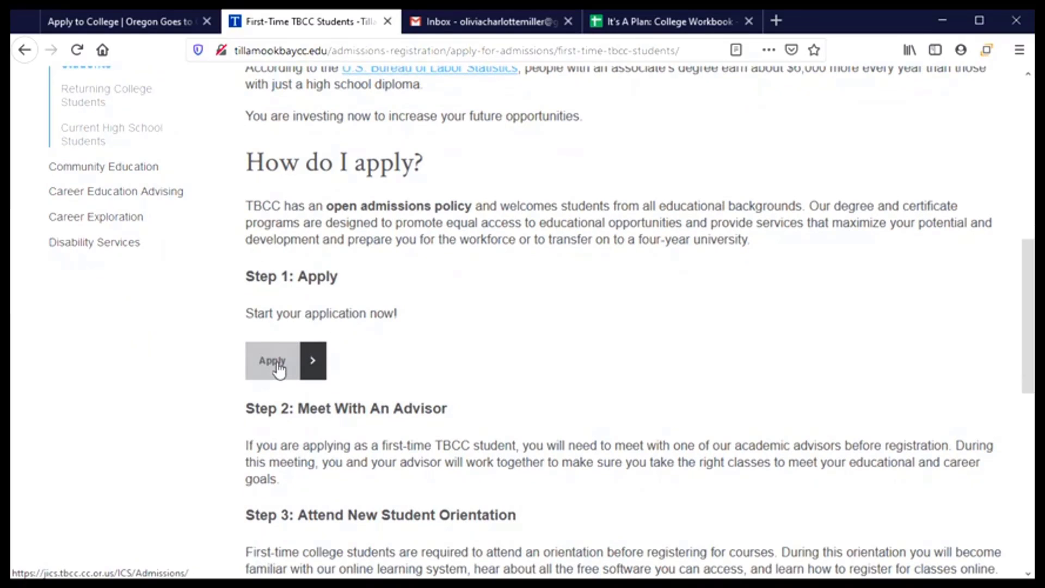
# - Go to the MyTBCC Admissions page and scroll through the Admissions, High School and Non-Credit applications
pyautogui.click(279, 370)
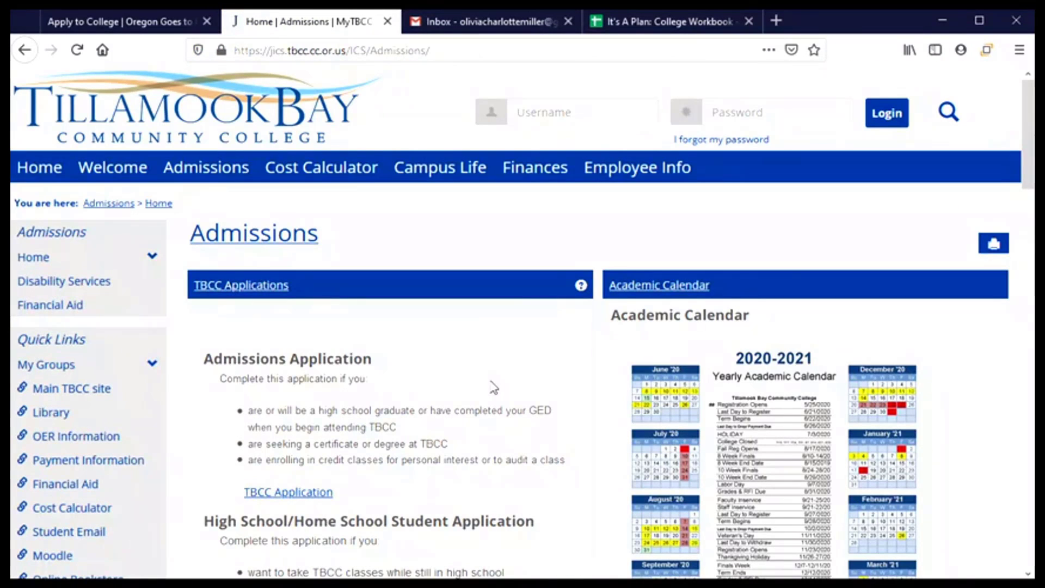
pyautogui.scroll(-5, 493, 388)
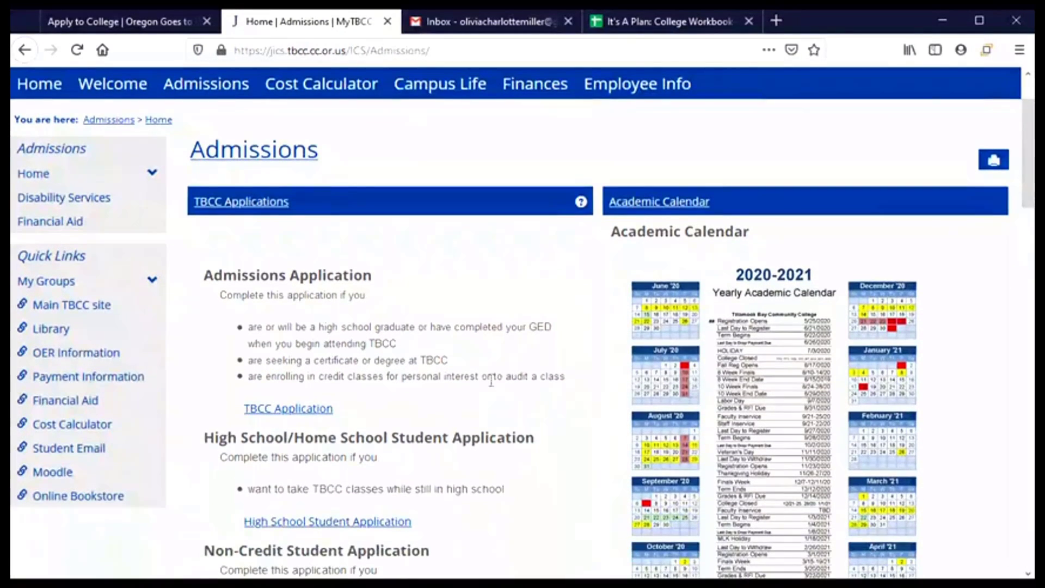
pyautogui.scroll(-1, 493, 385)
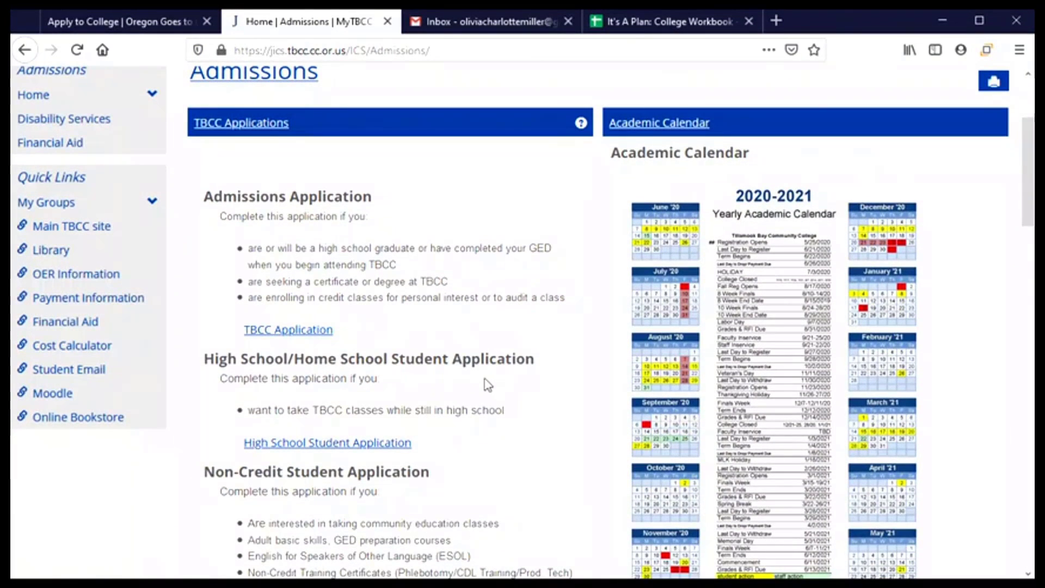
pyautogui.scroll(-3, 492, 388)
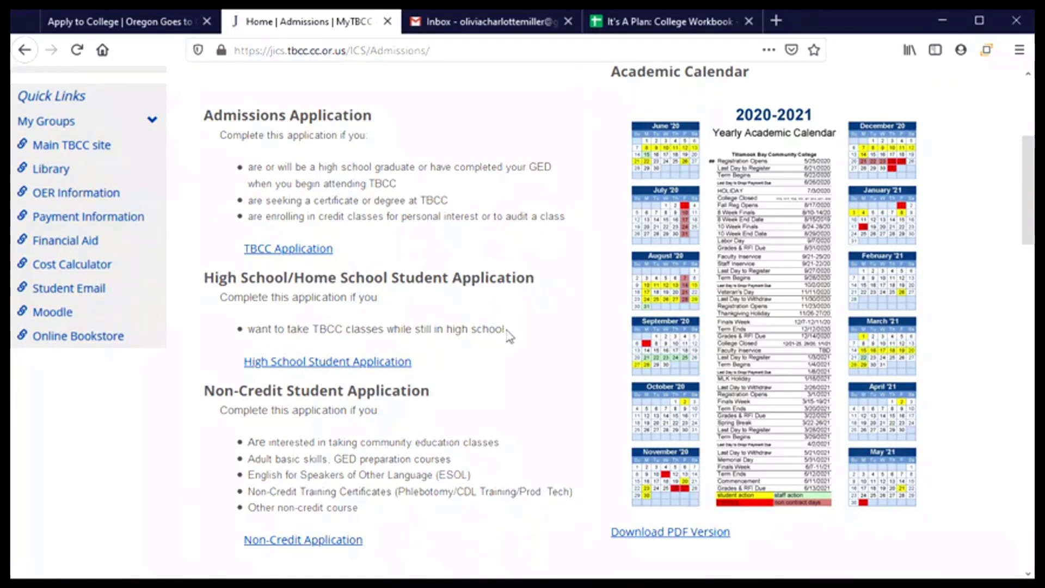
# - Open the TBCC Application, check its section list, and stay on Section 1: Candidate Information
pyautogui.click(272, 250)
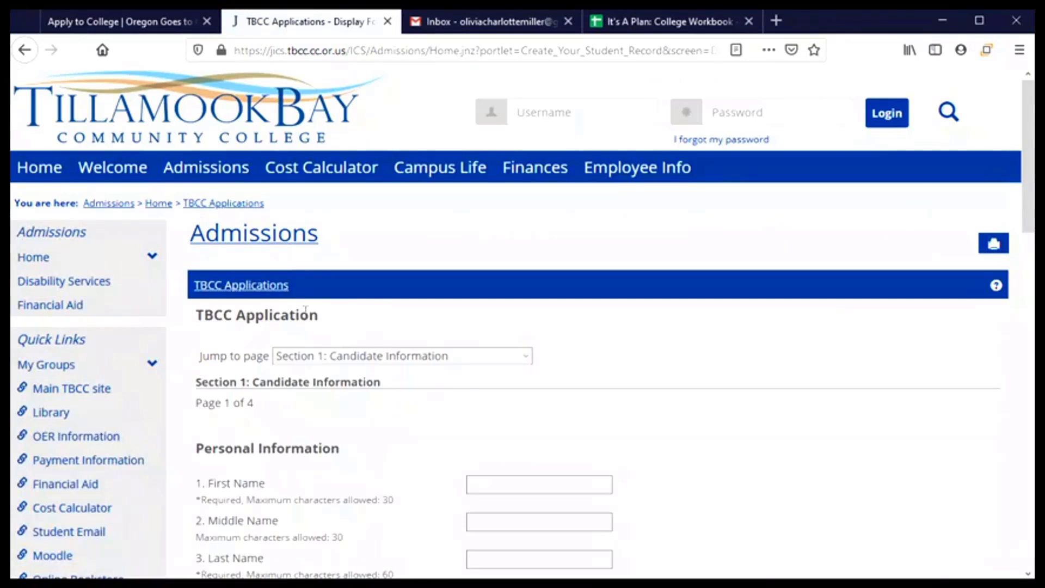
pyautogui.scroll(-1, 368, 317)
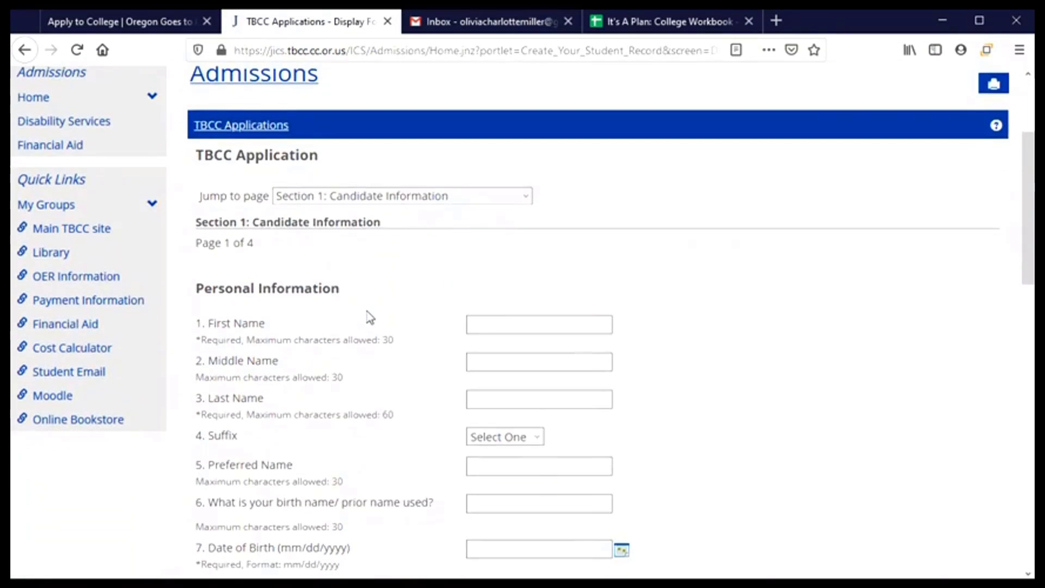
pyautogui.scroll(2, 369, 318)
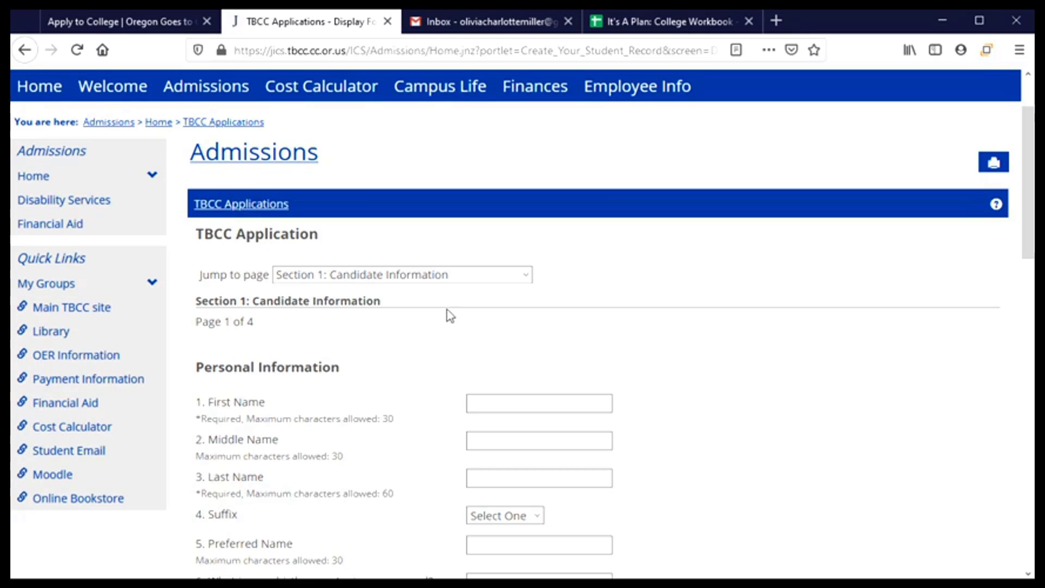
pyautogui.click(523, 276)
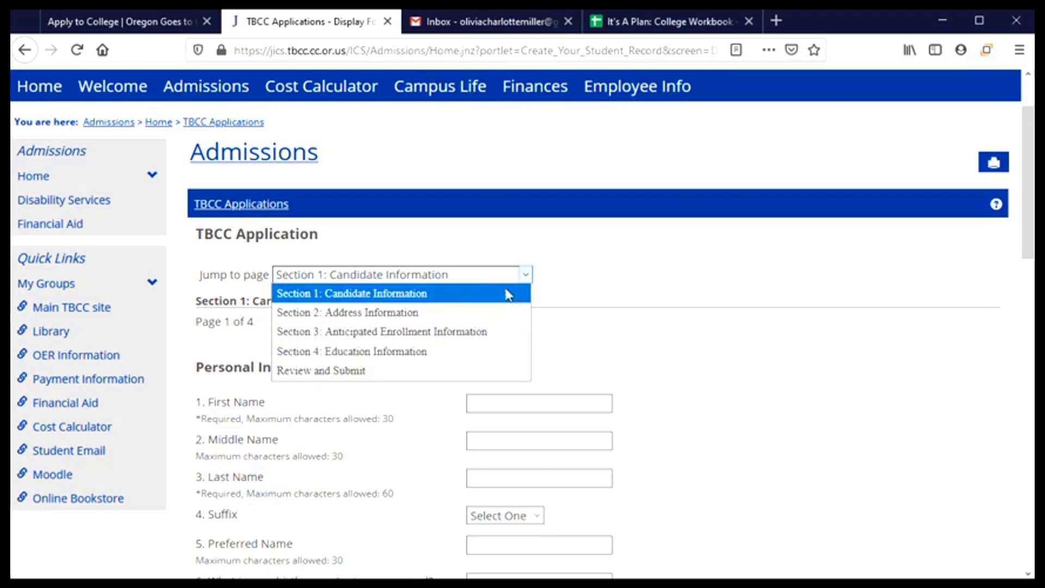
pyautogui.click(555, 273)
pyautogui.scroll(-1, 573, 276)
pyautogui.scroll(-2, 573, 276)
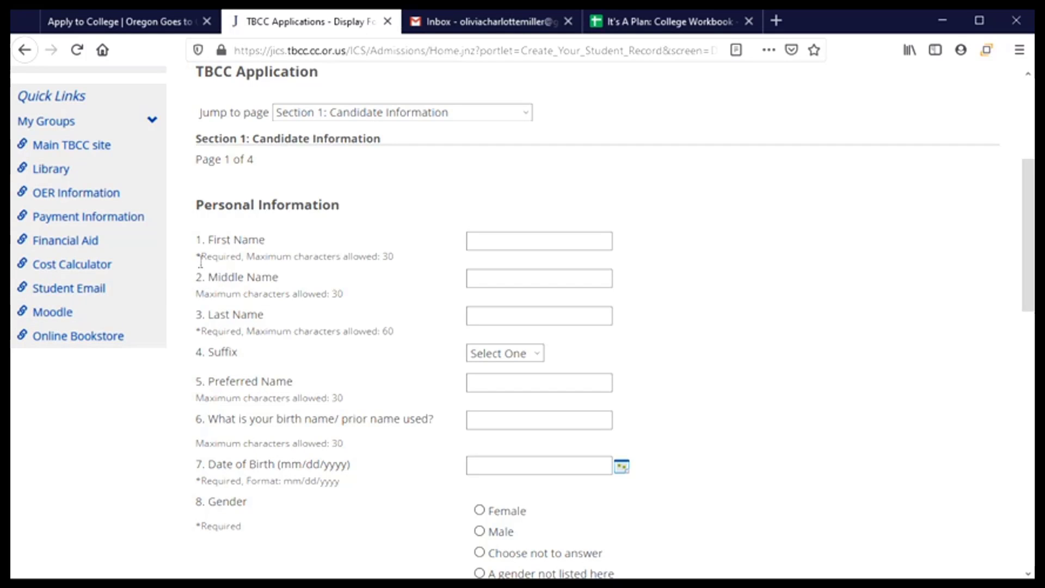
# - Enter the applicant's first, middle and last names, leaving Suffix as Select One
pyautogui.click(483, 248)
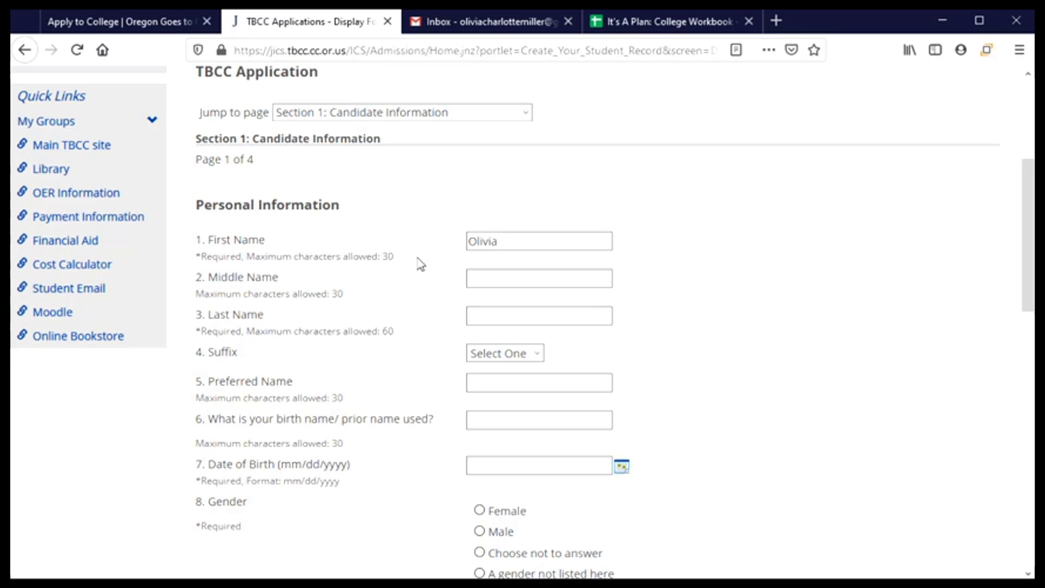
pyautogui.press('Tab')
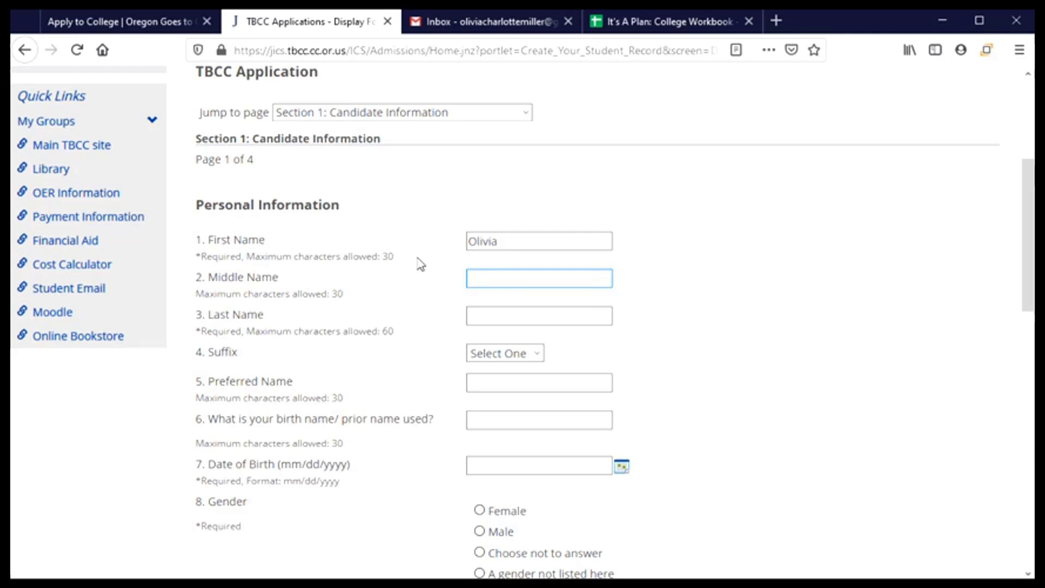
pyautogui.write('Charlotte')
pyautogui.press('Tab')
pyautogui.write('M')
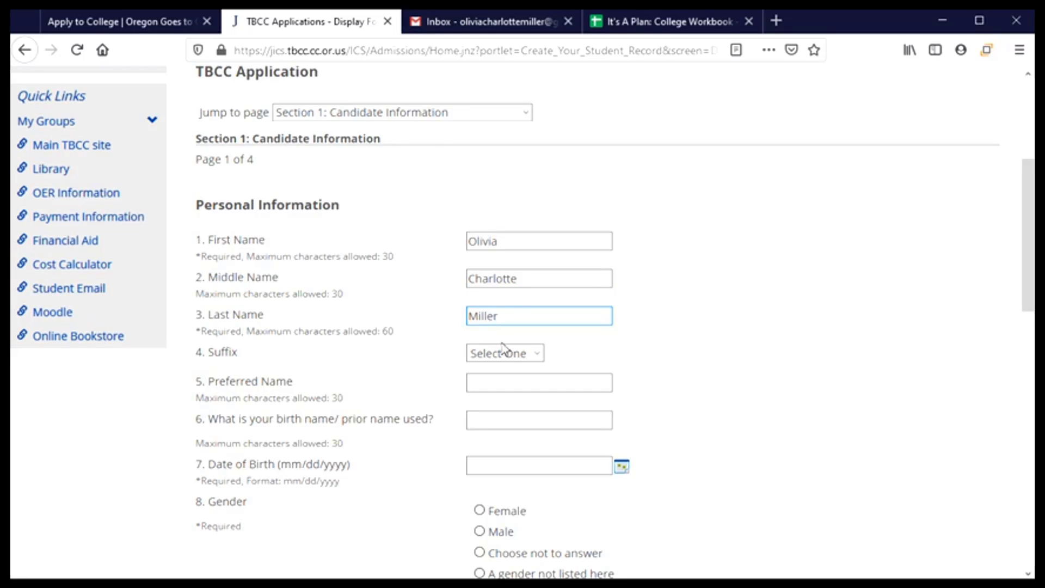
pyautogui.click(535, 354)
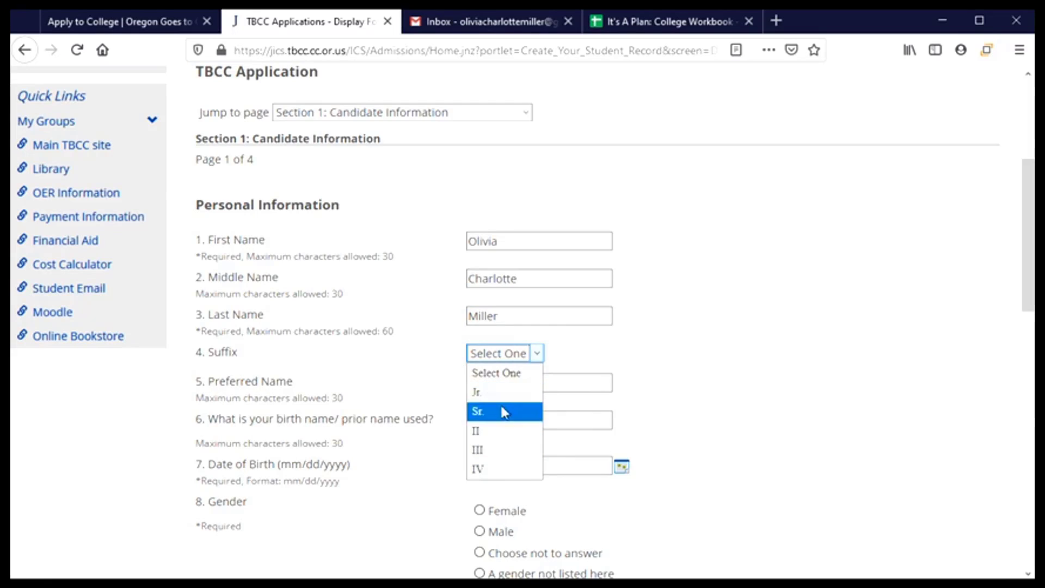
pyautogui.click(537, 355)
pyautogui.scroll(-3, 632, 350)
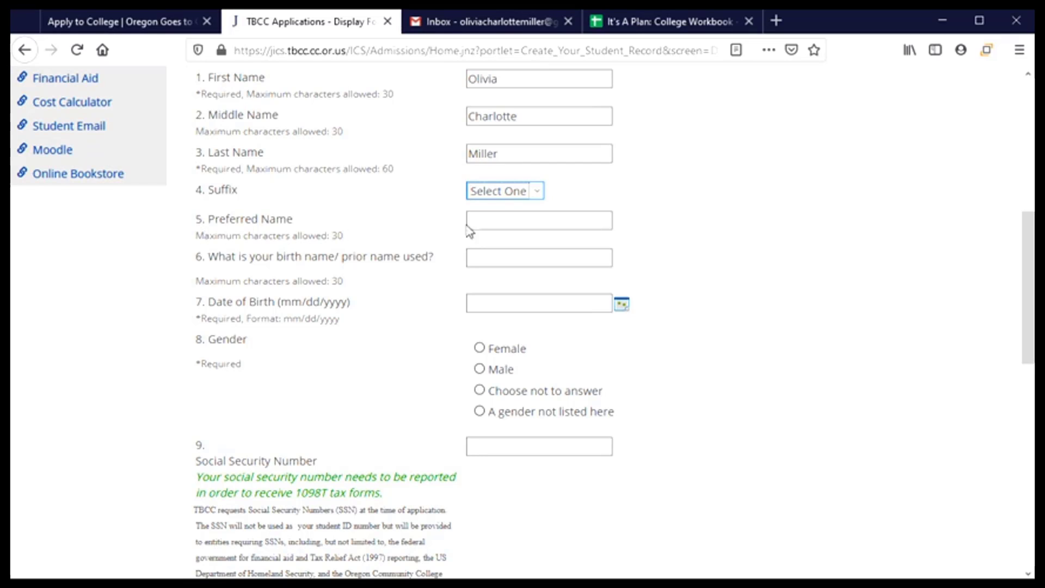
# - Enter the applicant's preferred name
pyautogui.click(501, 223)
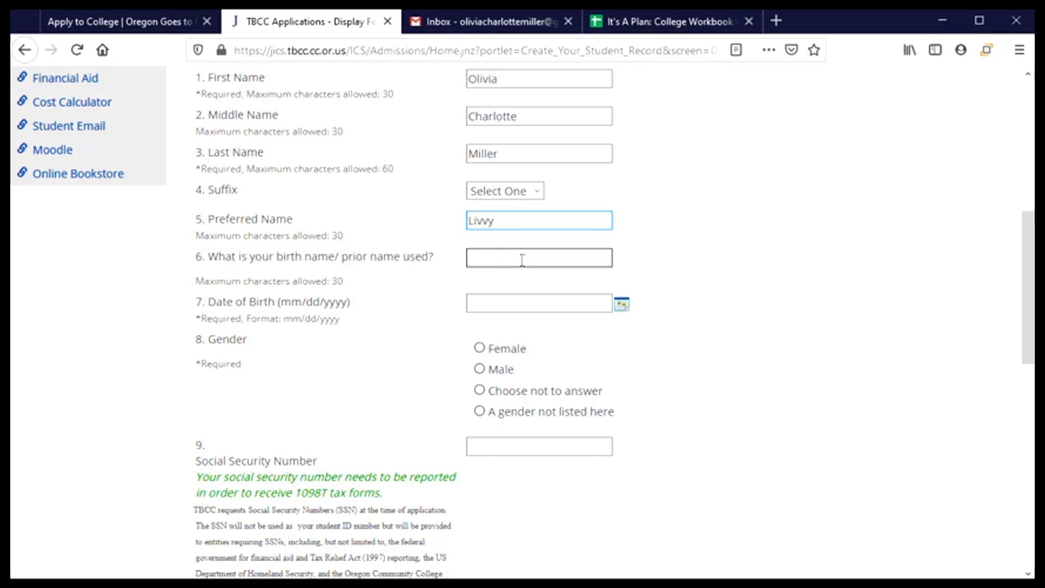
pyautogui.click(397, 300)
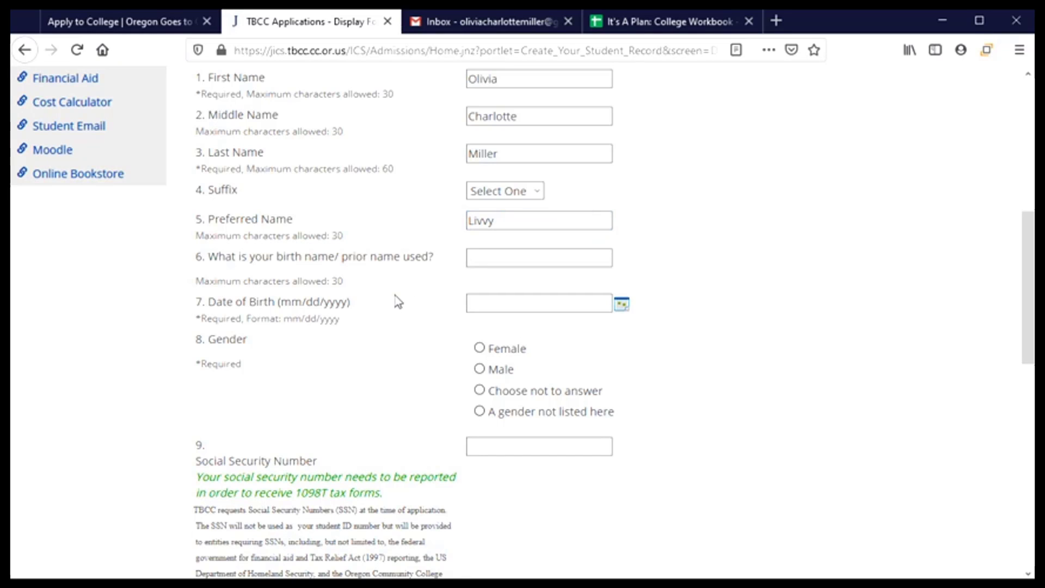
pyautogui.scroll(-3, 398, 299)
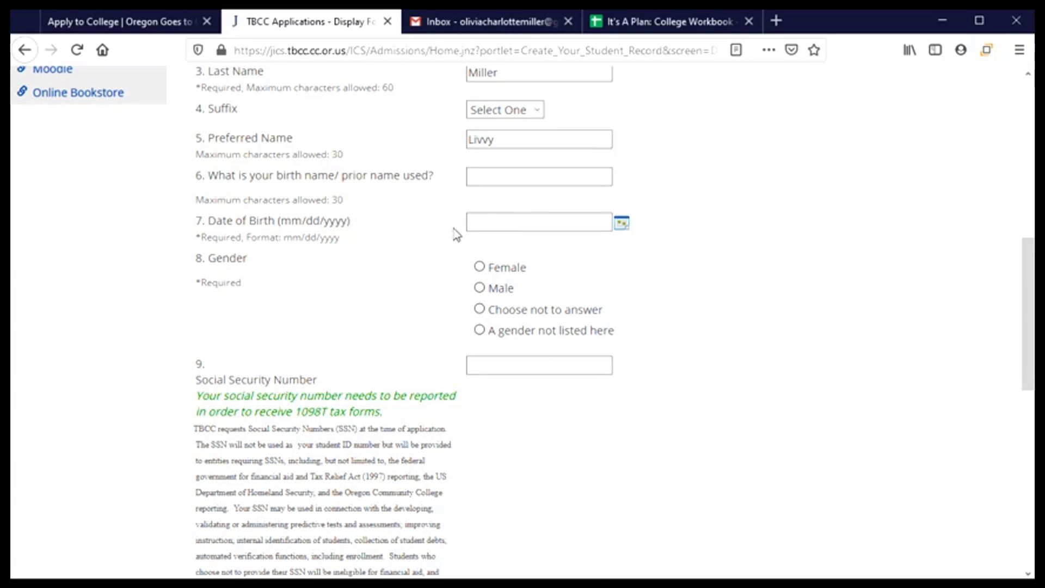
pyautogui.click(498, 220)
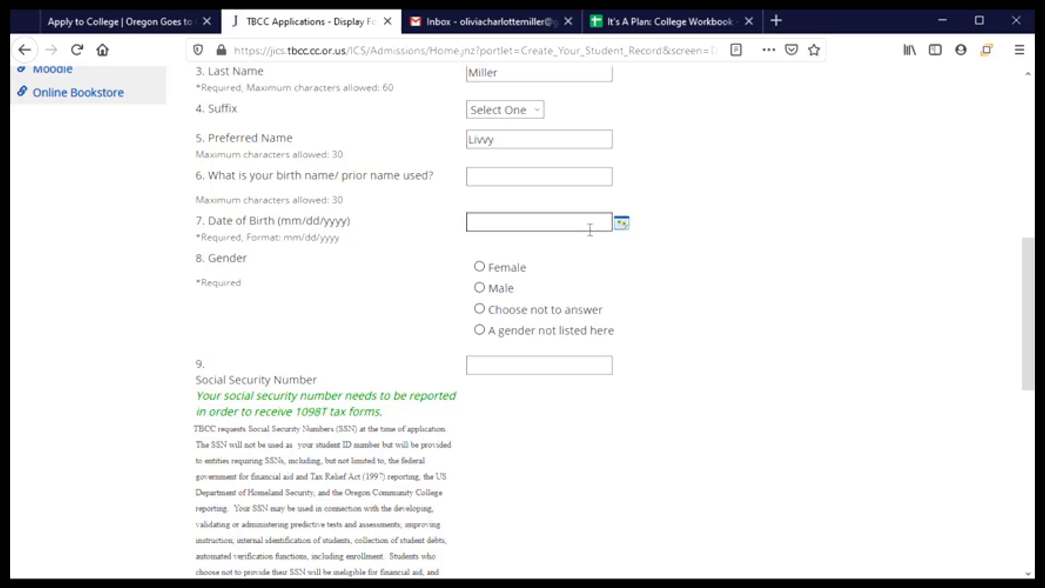
# - Pick January 1, 2003 in the calendar as the date of birth
pyautogui.click(625, 232)
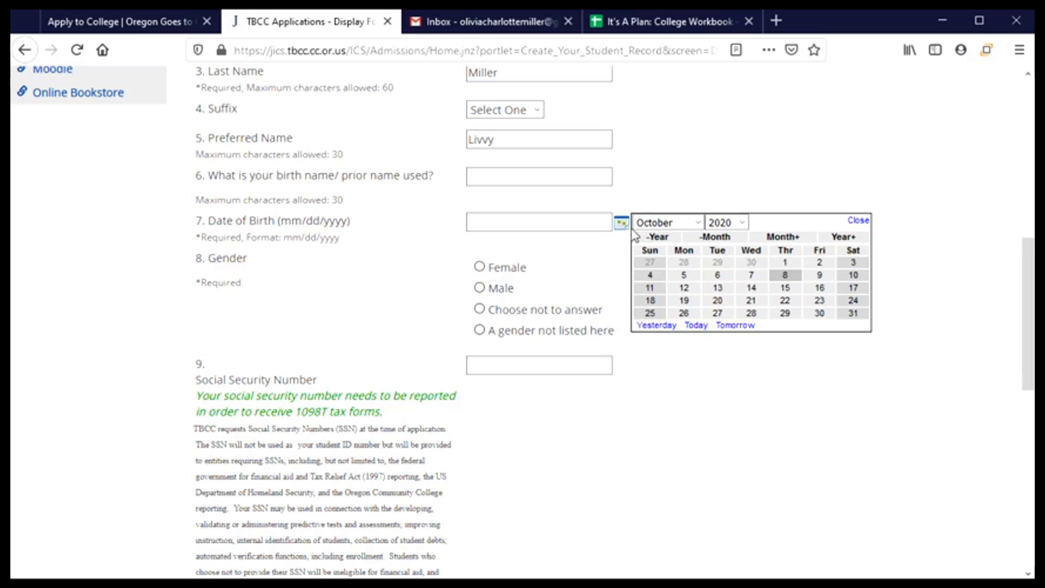
pyautogui.click(699, 223)
pyautogui.click(694, 239)
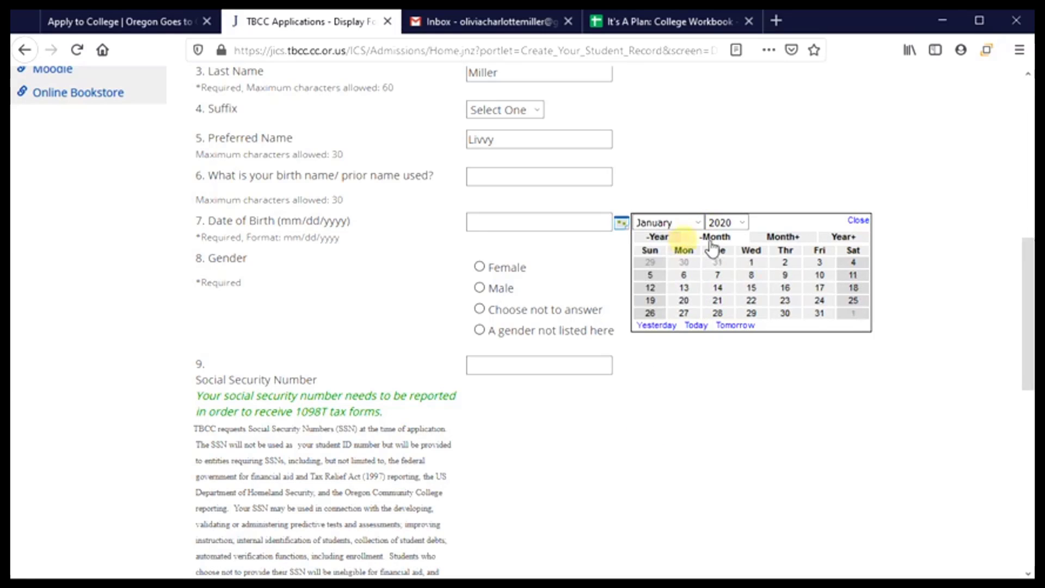
pyautogui.click(741, 224)
pyautogui.scroll(1, 729, 239)
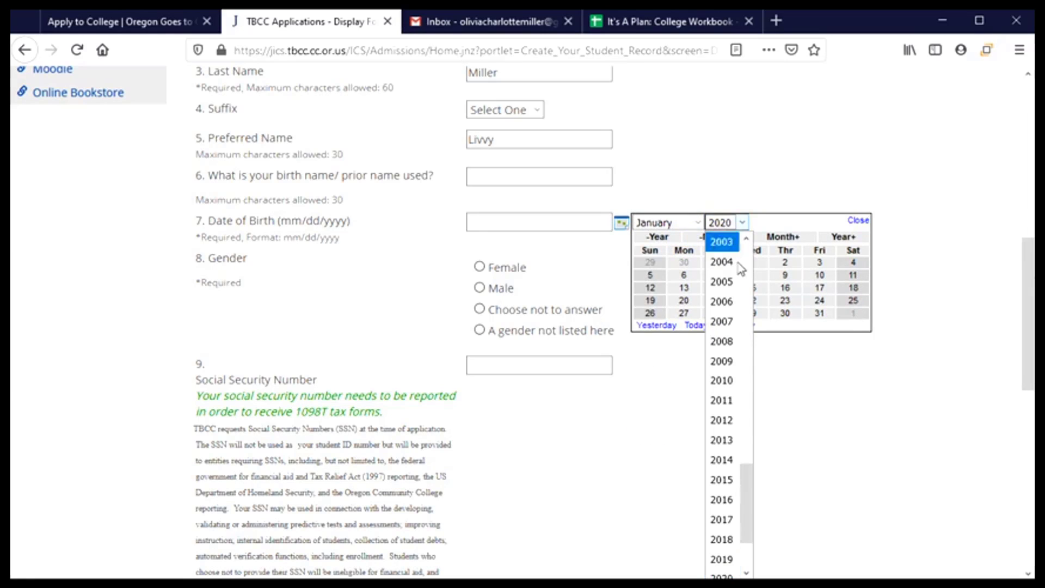
pyautogui.click(722, 239)
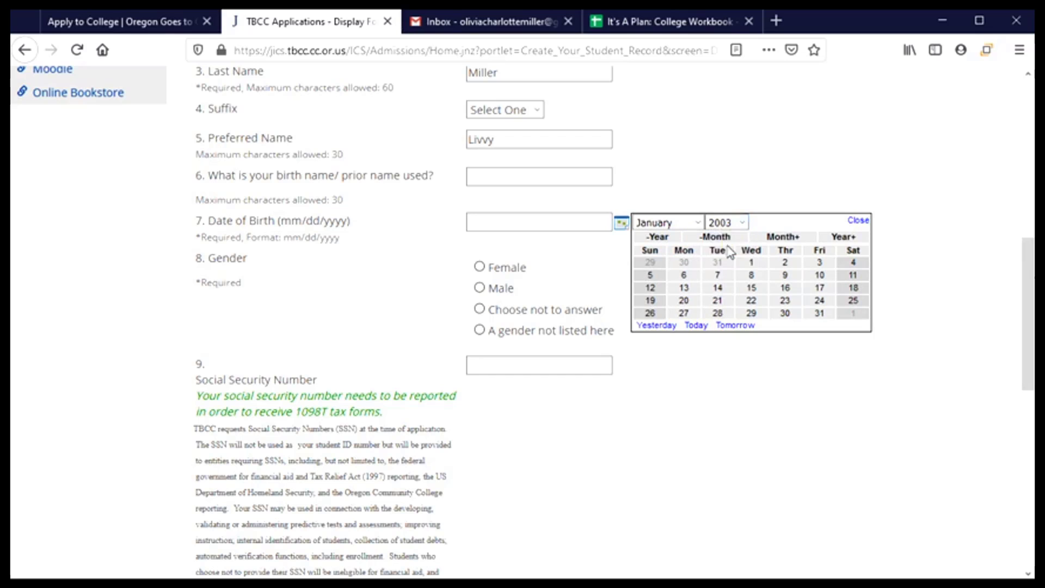
pyautogui.click(758, 264)
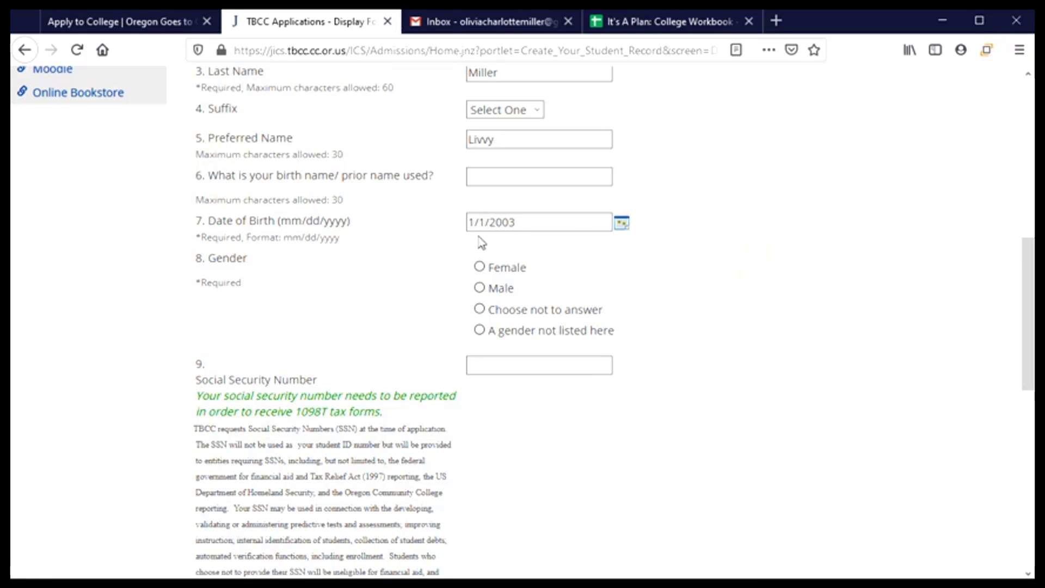
pyautogui.scroll(-2, 402, 276)
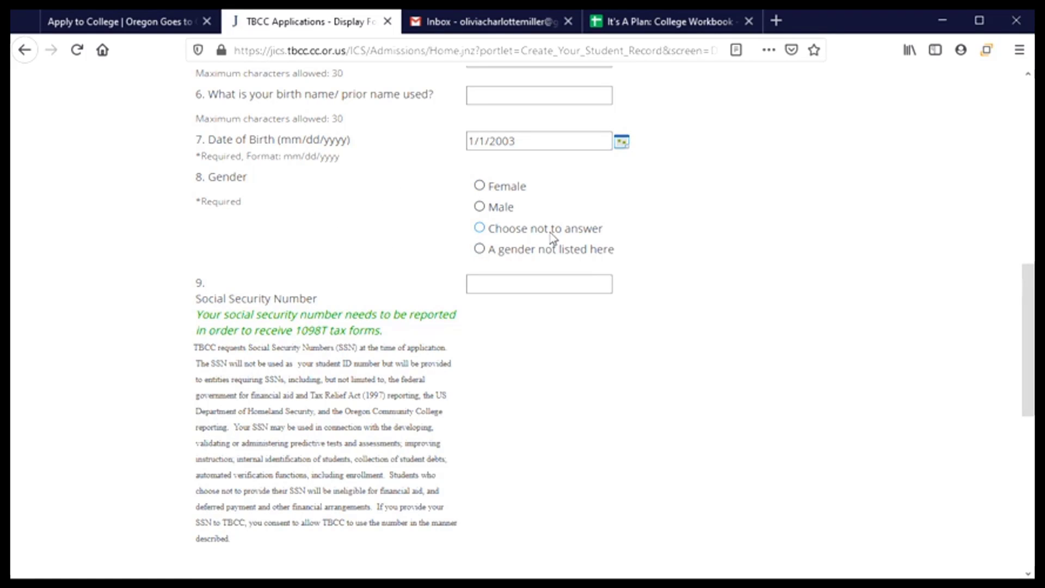
# - Set gender to Female and enter the applicant's Social Security number
pyautogui.click(479, 186)
pyautogui.scroll(-3, 349, 298)
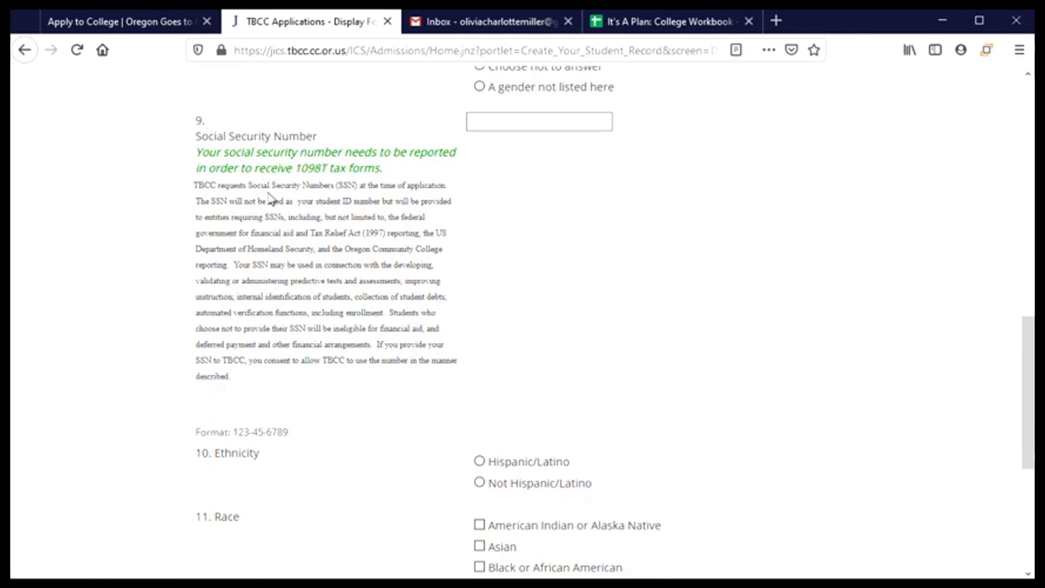
pyautogui.click(481, 125)
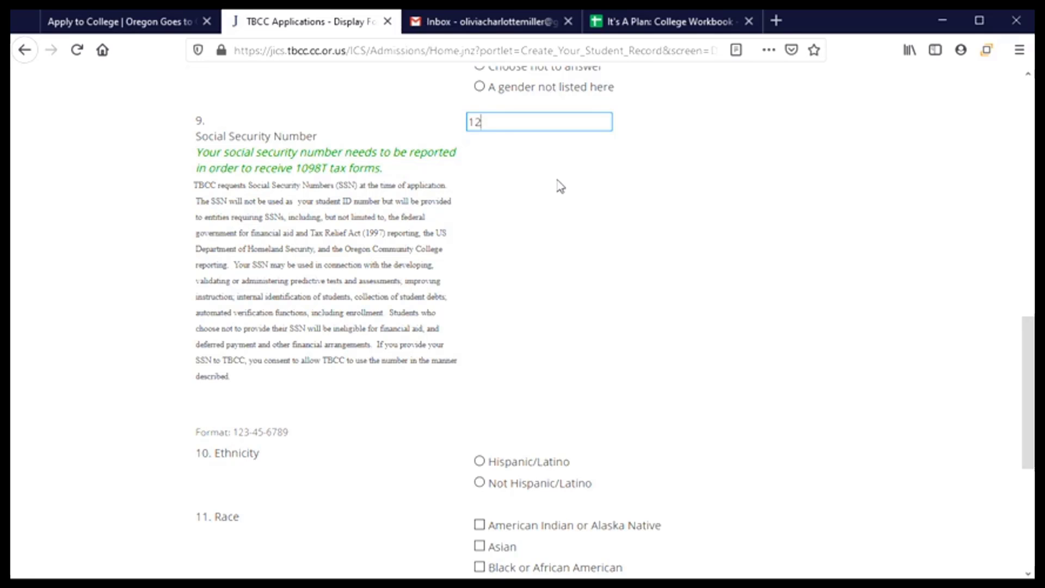
# - Mark ethnicity as Hispanic/Latino and race as White
pyautogui.scroll(-3, 525, 264)
pyautogui.scroll(-3, 572, 272)
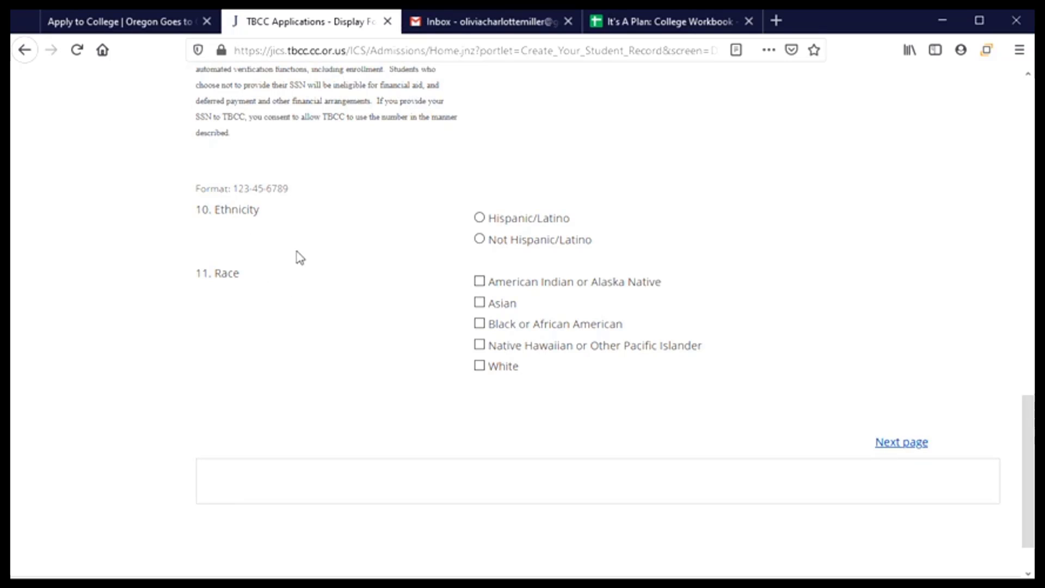
pyautogui.click(481, 218)
pyautogui.click(485, 372)
# - Go to Section 2: Address Information and enter the mailing address and permanent city
pyautogui.click(903, 445)
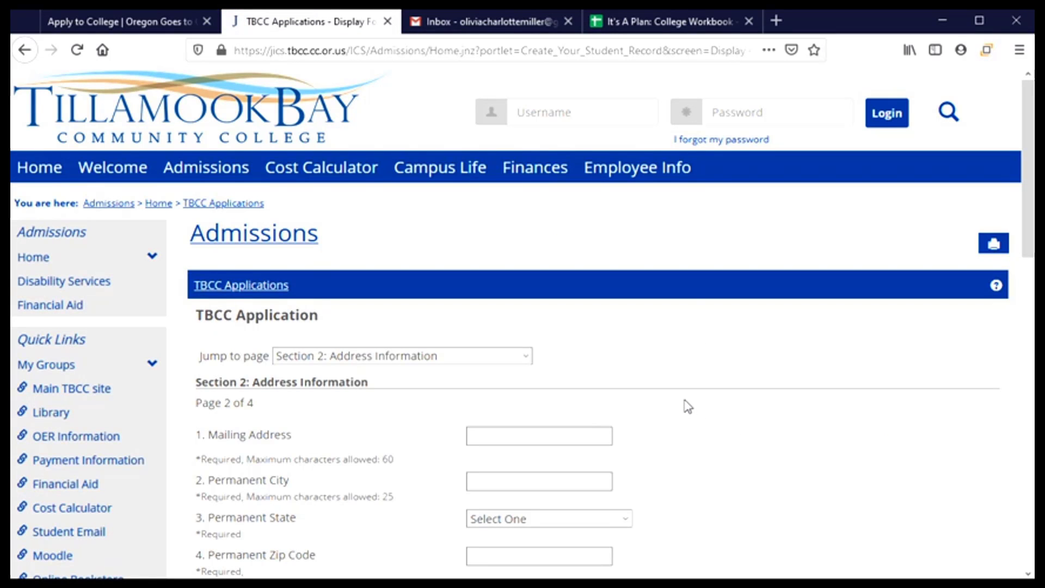
pyautogui.scroll(-3, 687, 406)
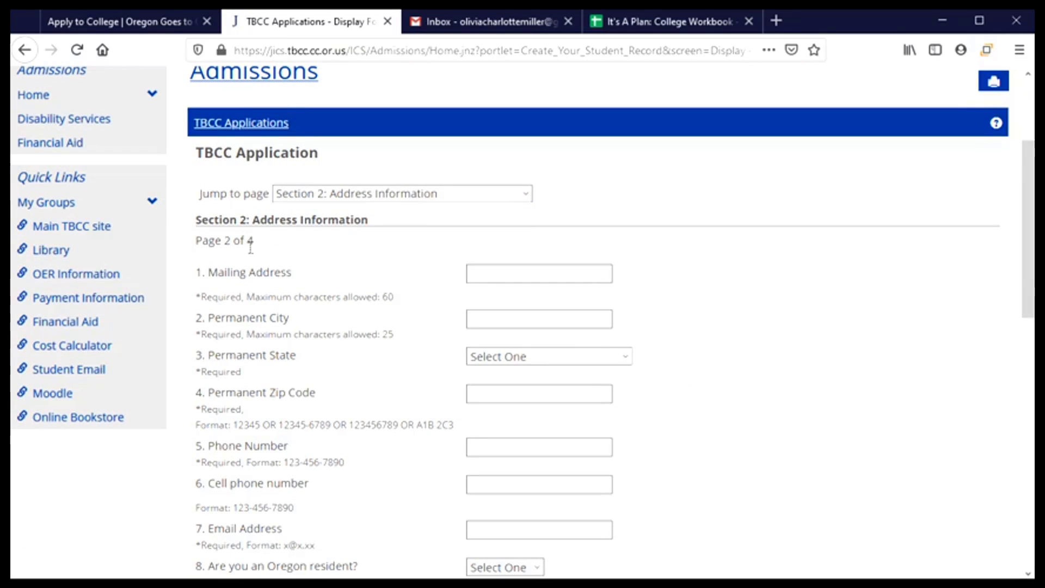
pyautogui.click(511, 274)
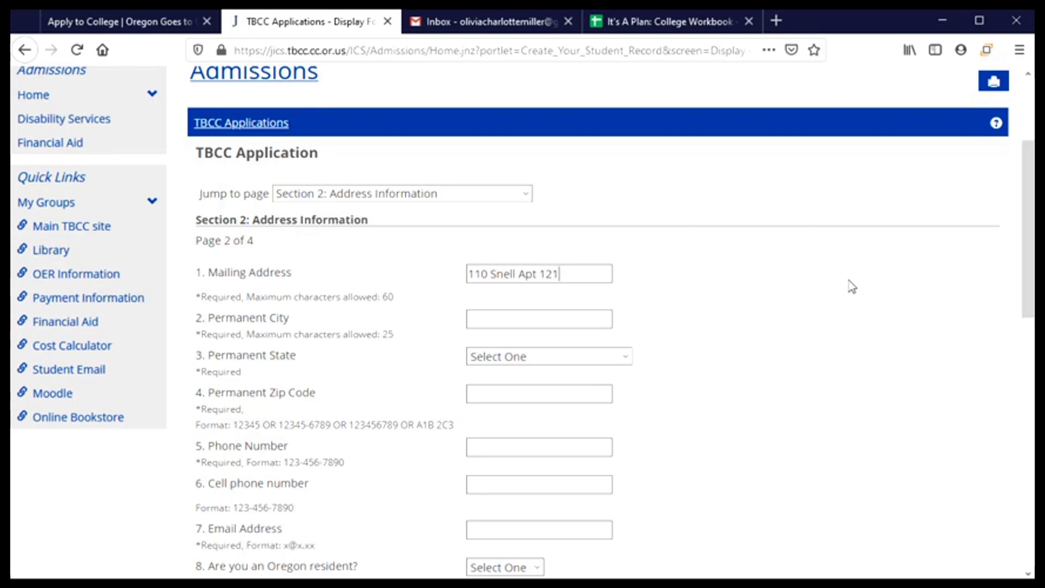
pyautogui.click(529, 321)
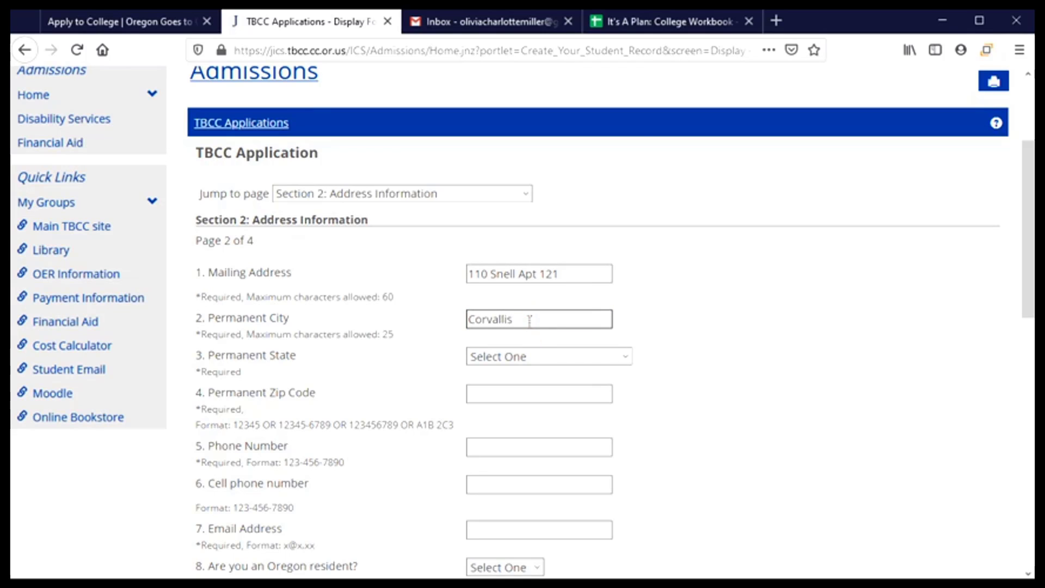
# - Choose Oregon as the permanent state
pyautogui.click(524, 359)
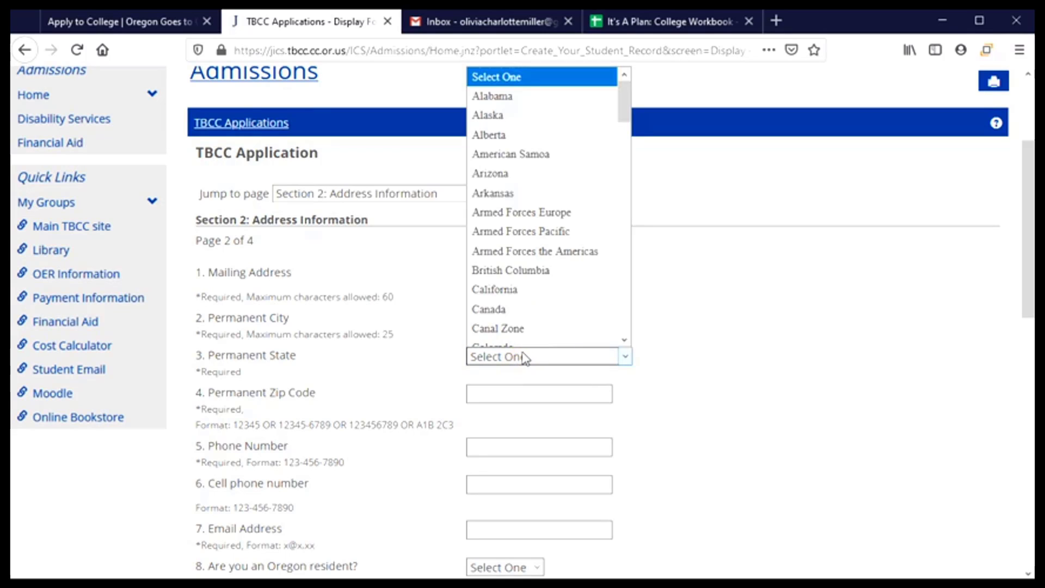
pyautogui.scroll(-5, 523, 354)
pyautogui.scroll(5, 514, 351)
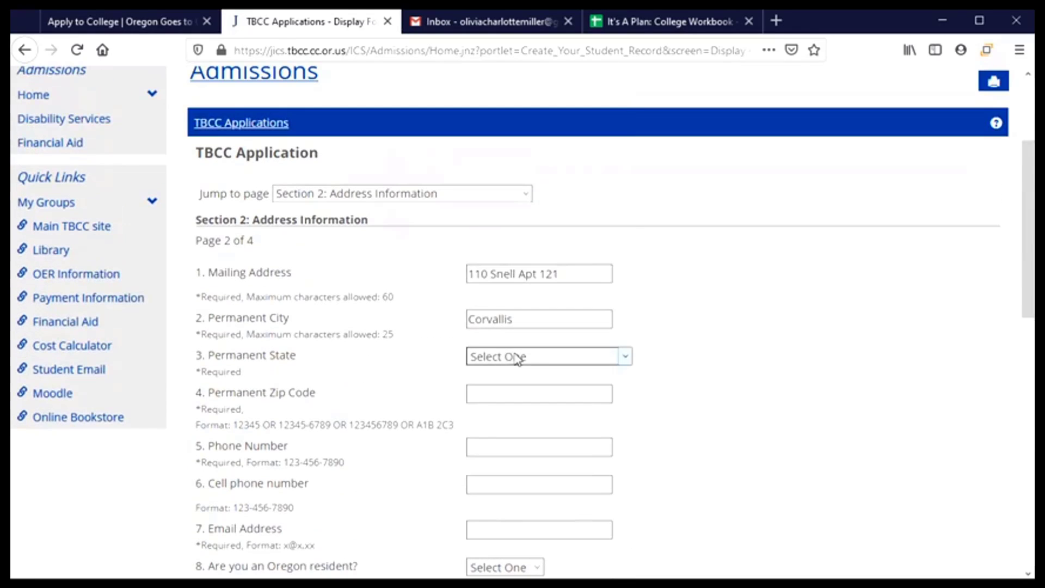
pyautogui.click(518, 358)
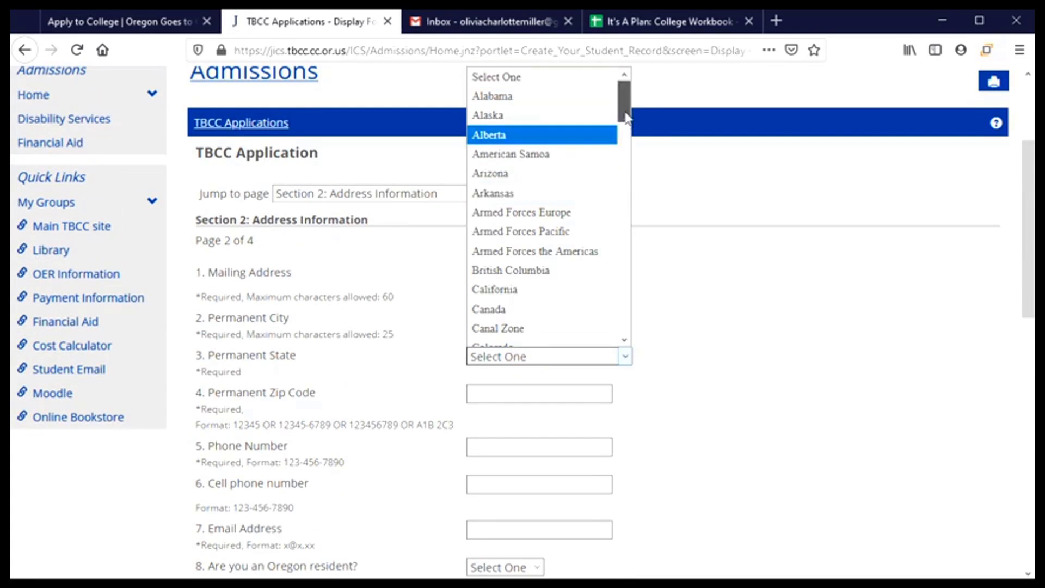
pyautogui.moveTo(626, 115); pyautogui.dragTo(628, 269)
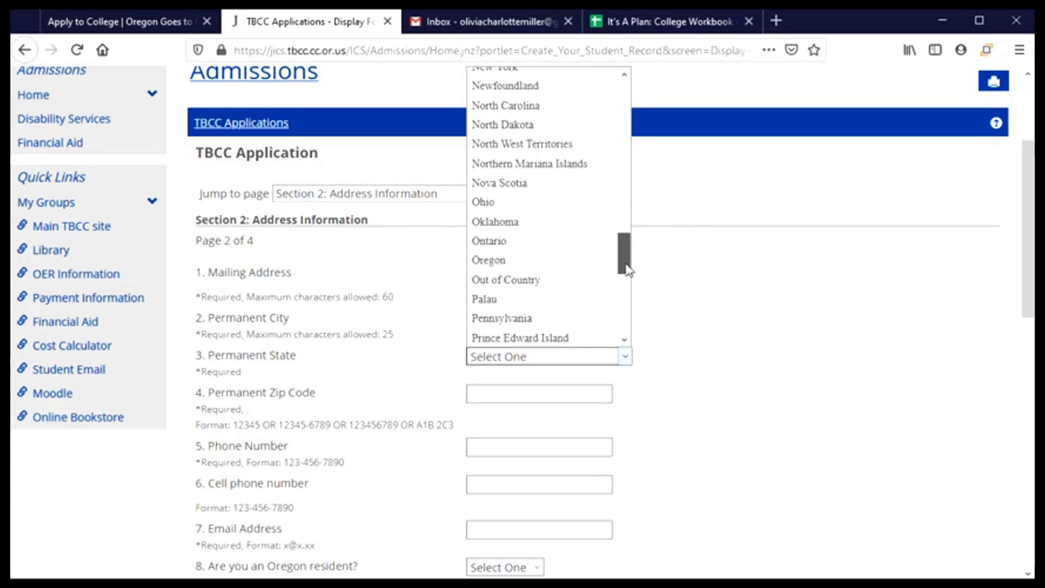
pyautogui.click(488, 259)
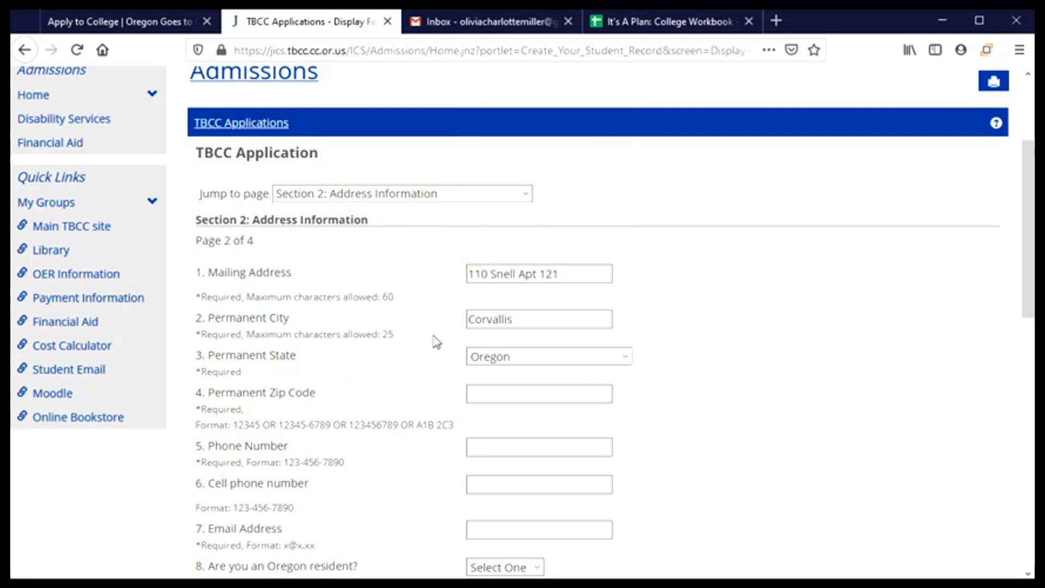
pyautogui.scroll(-3, 437, 343)
# - Enter the applicant's zip code and phone number in the address page's contact details
pyautogui.click(515, 231)
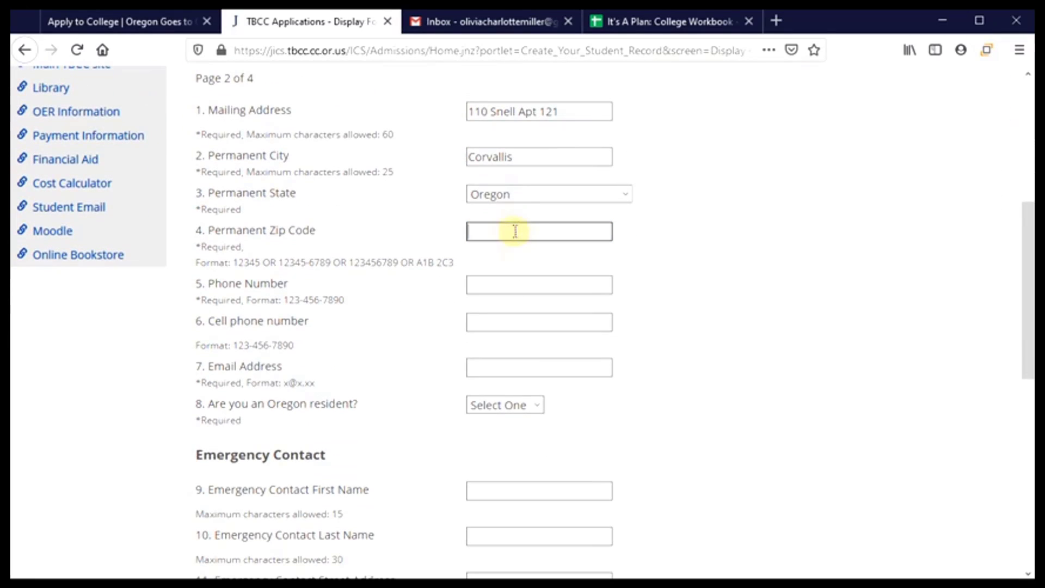
pyautogui.write('97331')
pyautogui.click(502, 286)
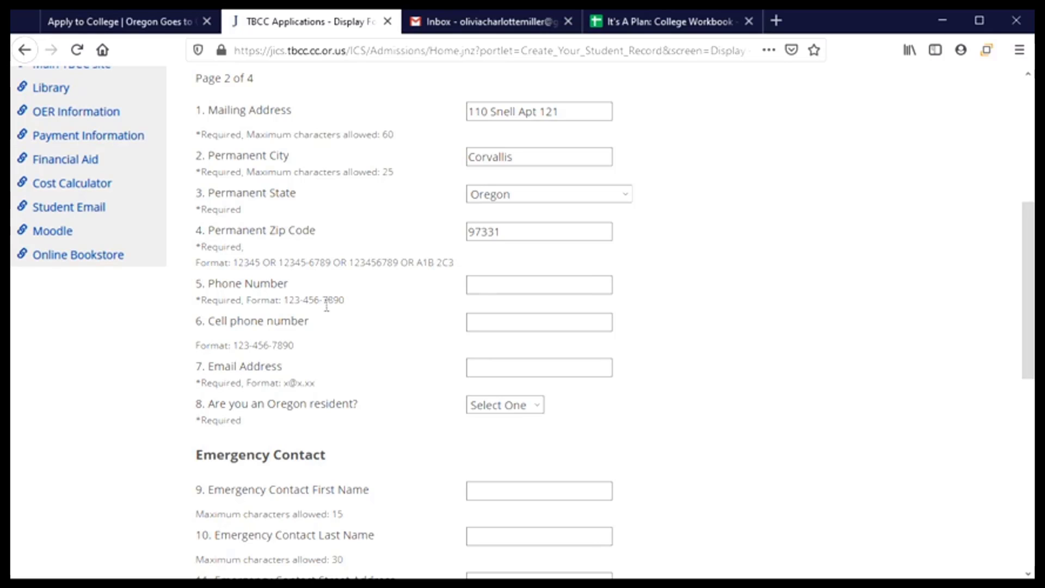
pyautogui.click(491, 292)
pyautogui.write('541')
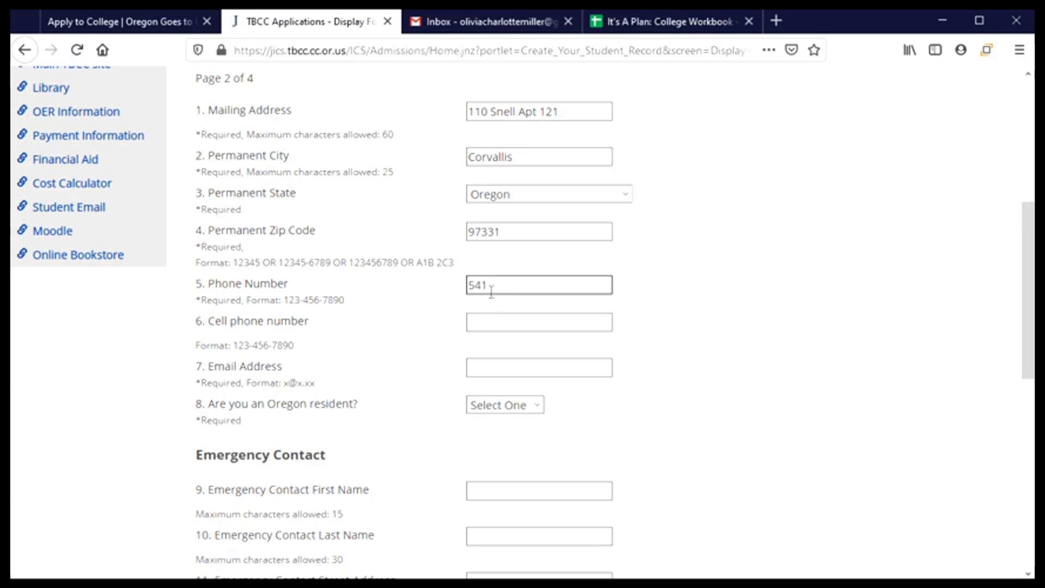
pyautogui.write('-555-12')
pyautogui.write('34')
pyautogui.click(490, 305)
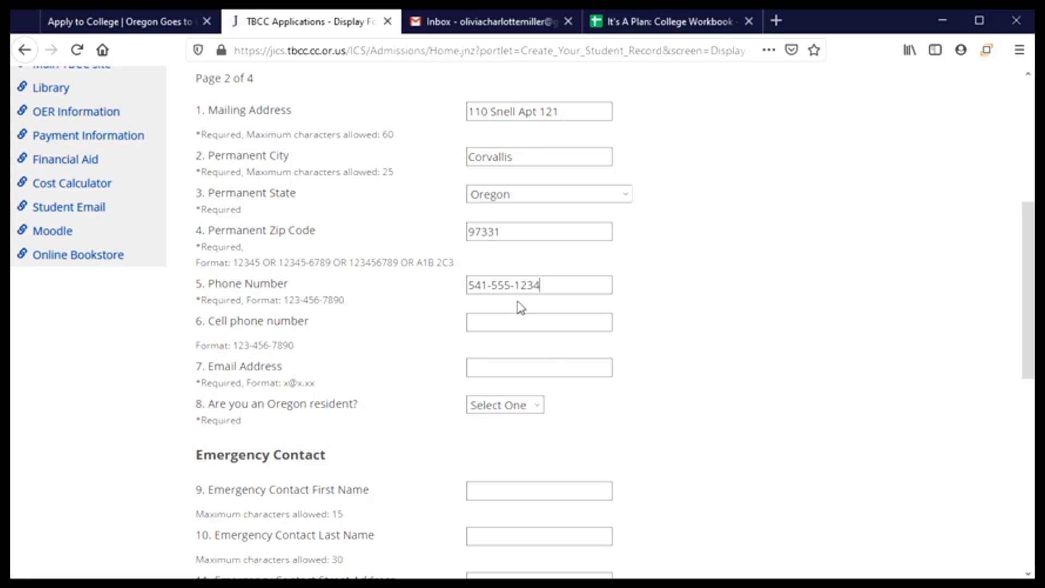
pyautogui.click(490, 284)
pyautogui.click(459, 288)
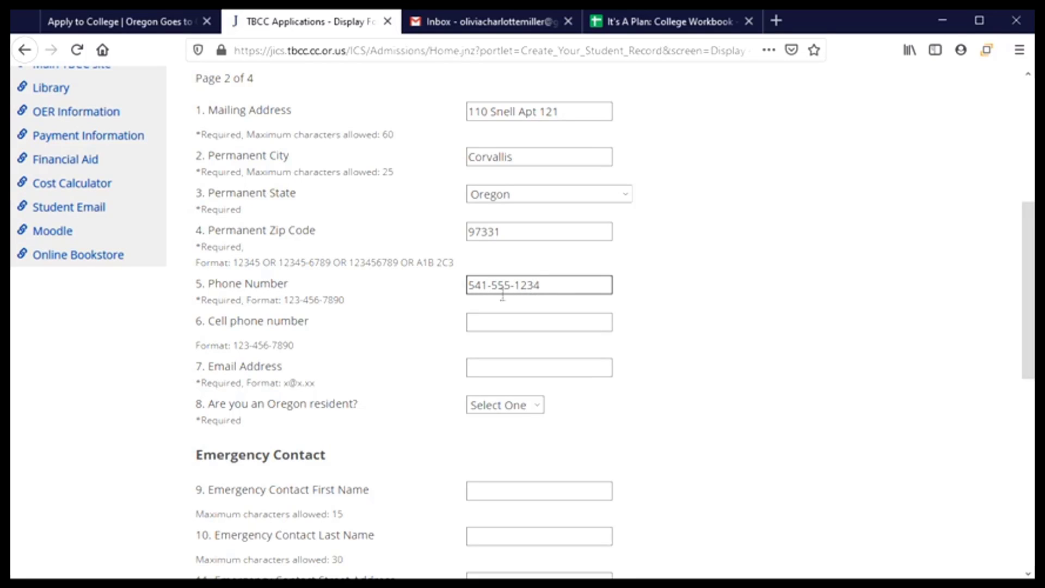
pyautogui.scroll(-3, 412, 338)
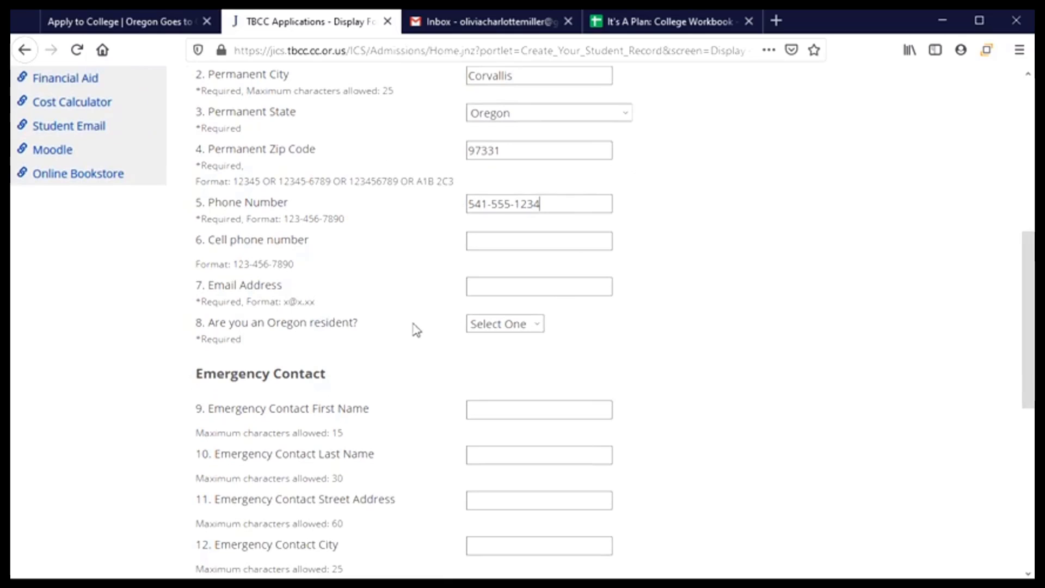
# - Add the applicant's email address and answer Yes to being an Oregon resident
pyautogui.click(501, 287)
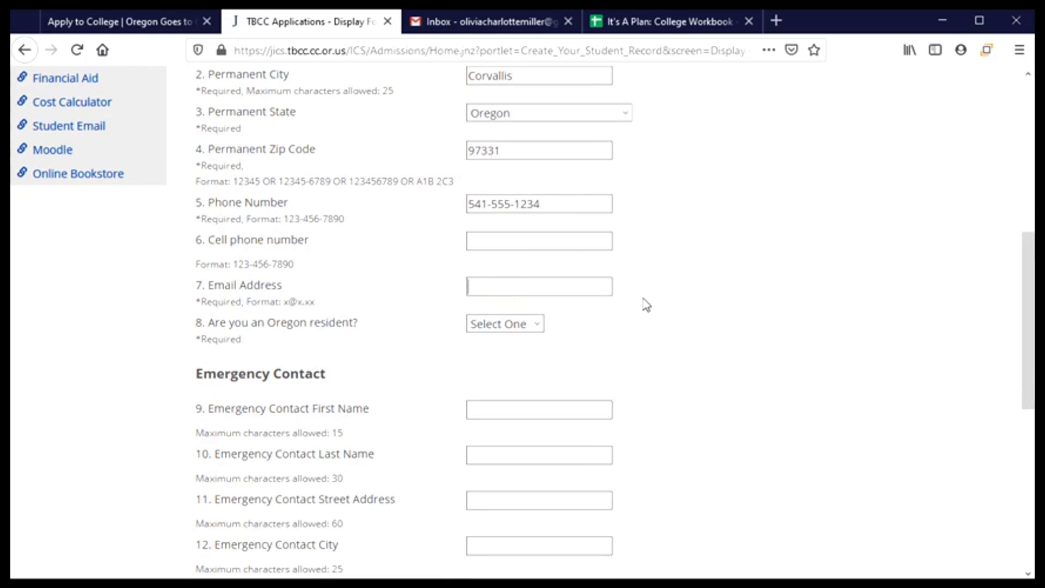
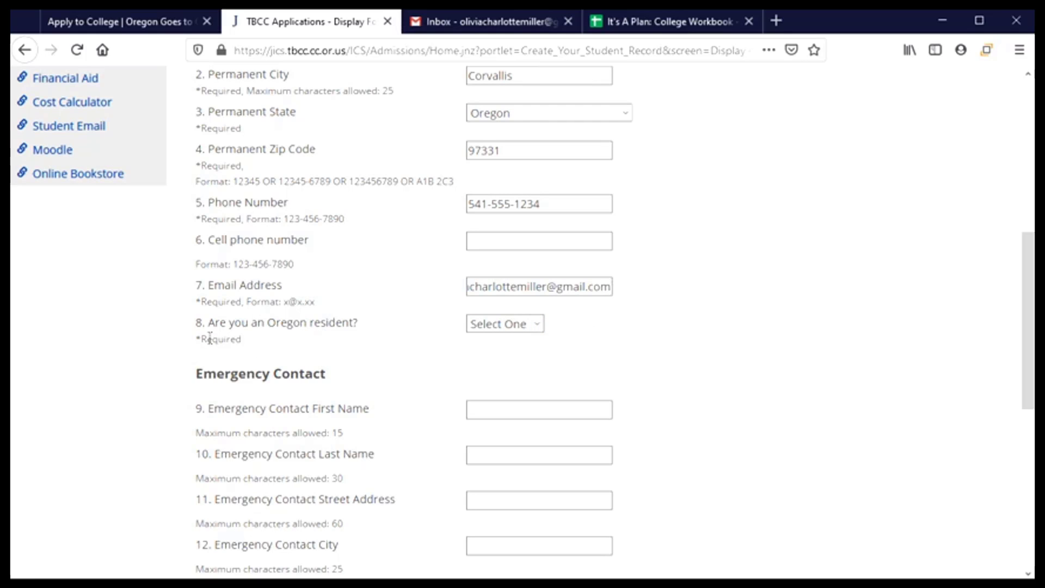
pyautogui.click(531, 325)
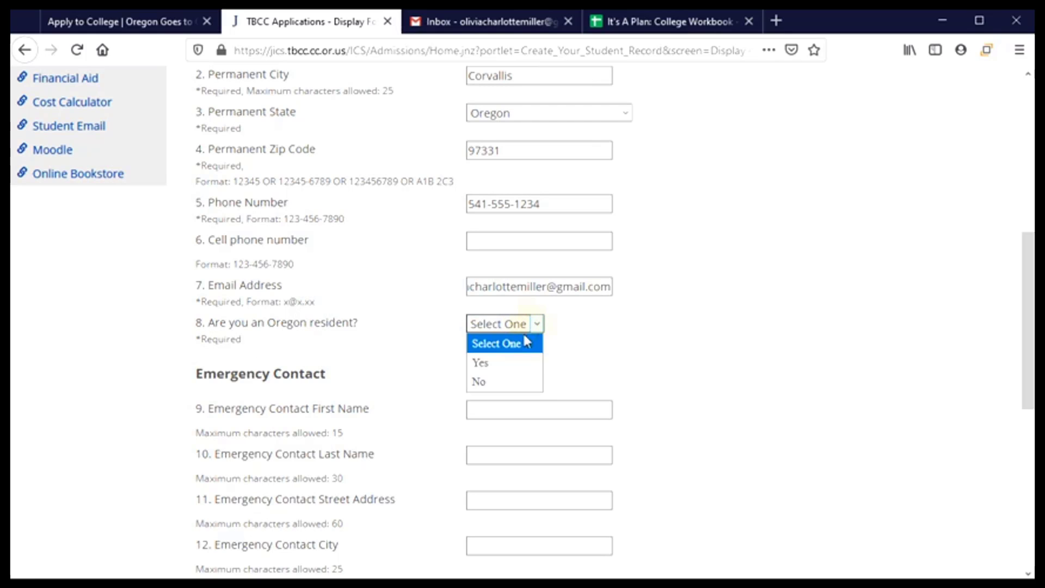
pyautogui.click(507, 370)
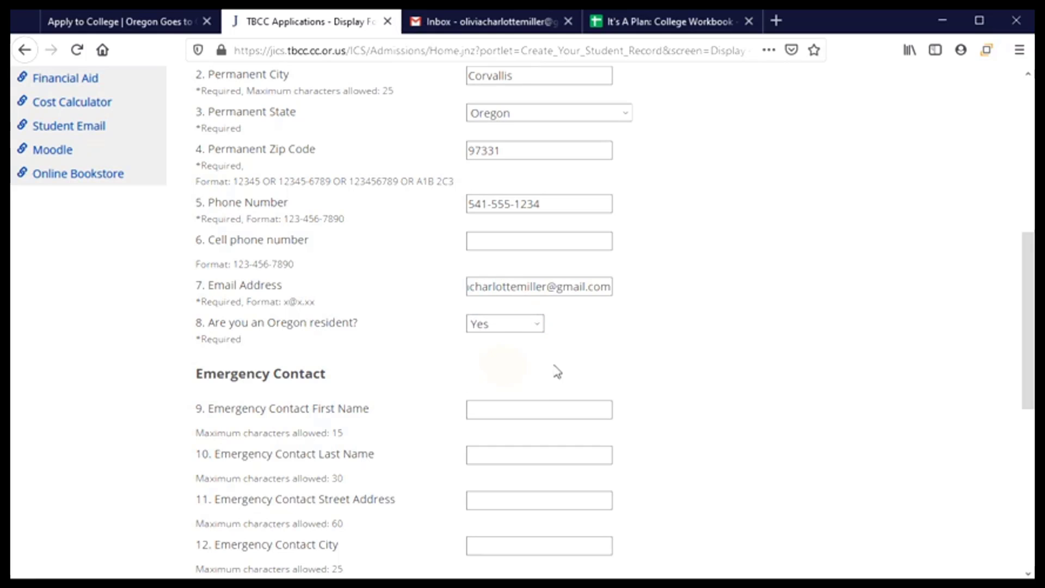
pyautogui.scroll(-3, 704, 366)
pyautogui.scroll(-1, 706, 368)
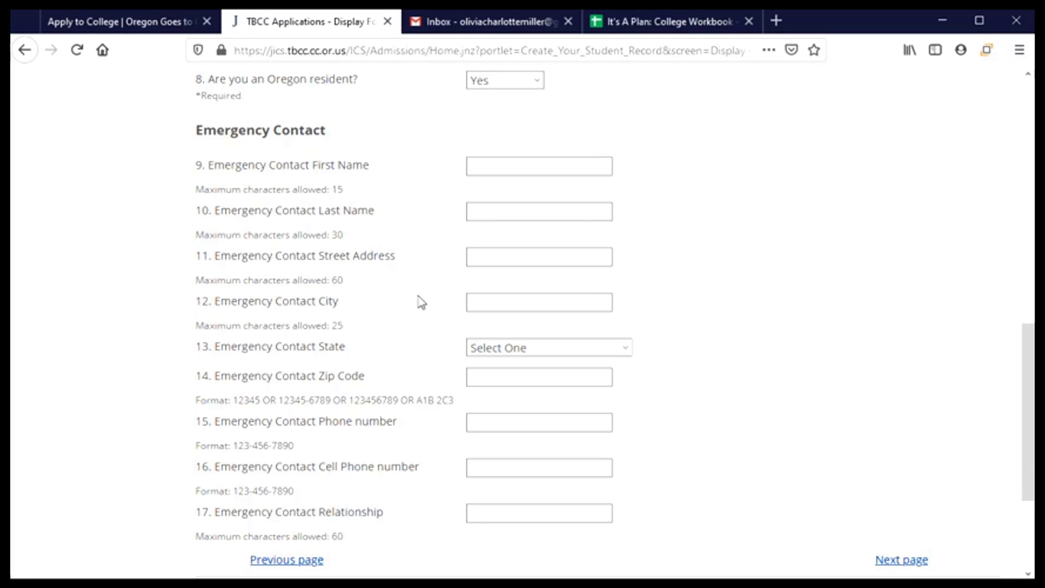
# - Enter the emergency contact's first name, last name, street address and city
pyautogui.click(577, 167)
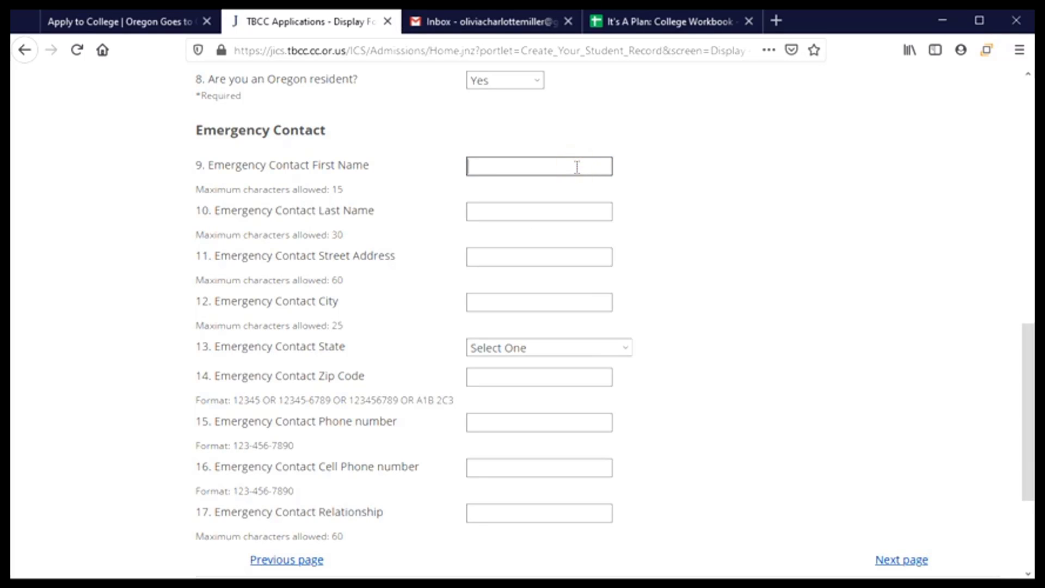
pyautogui.press('Tab')
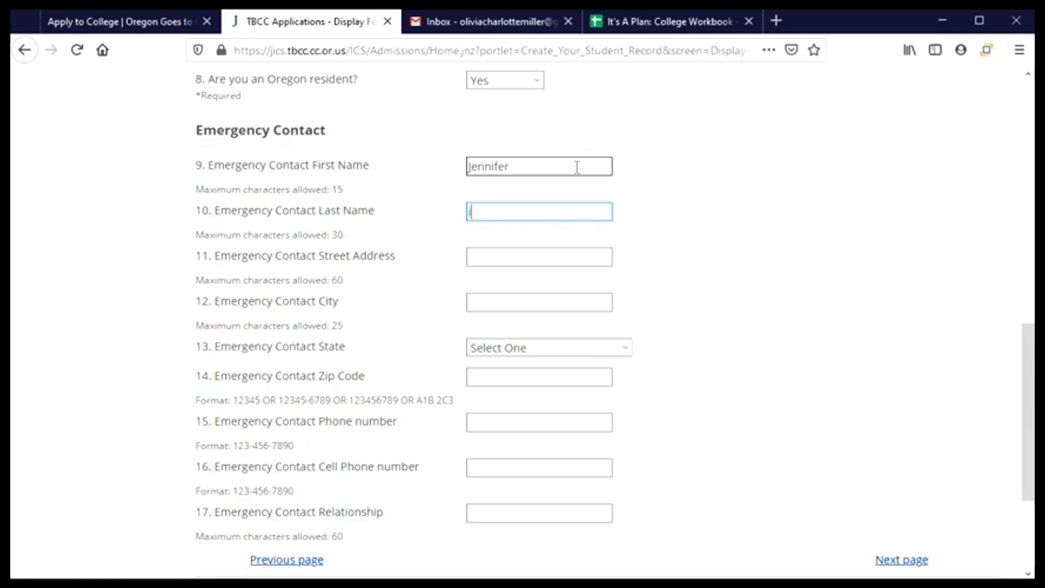
pyautogui.press('Tab')
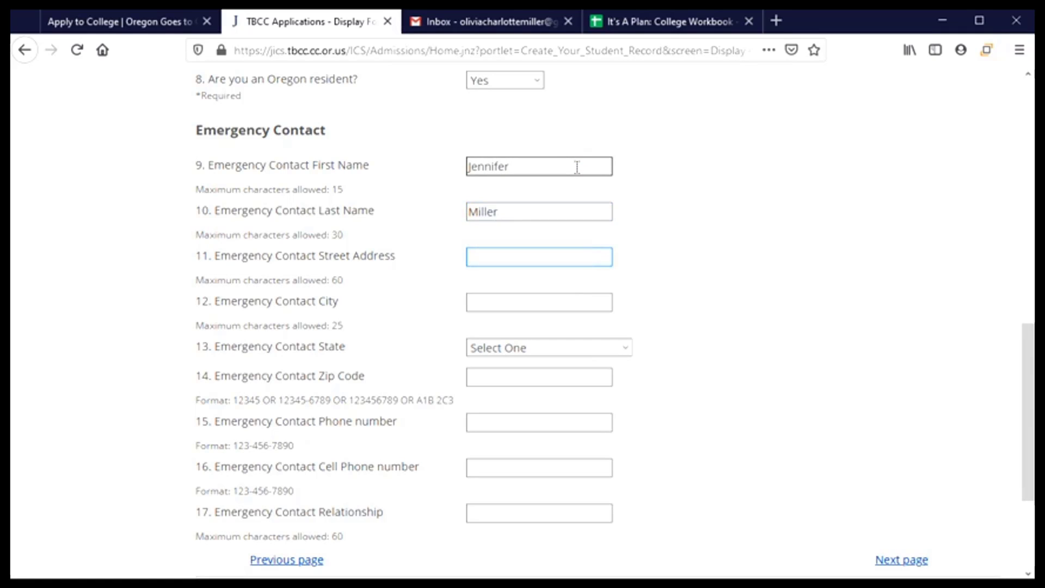
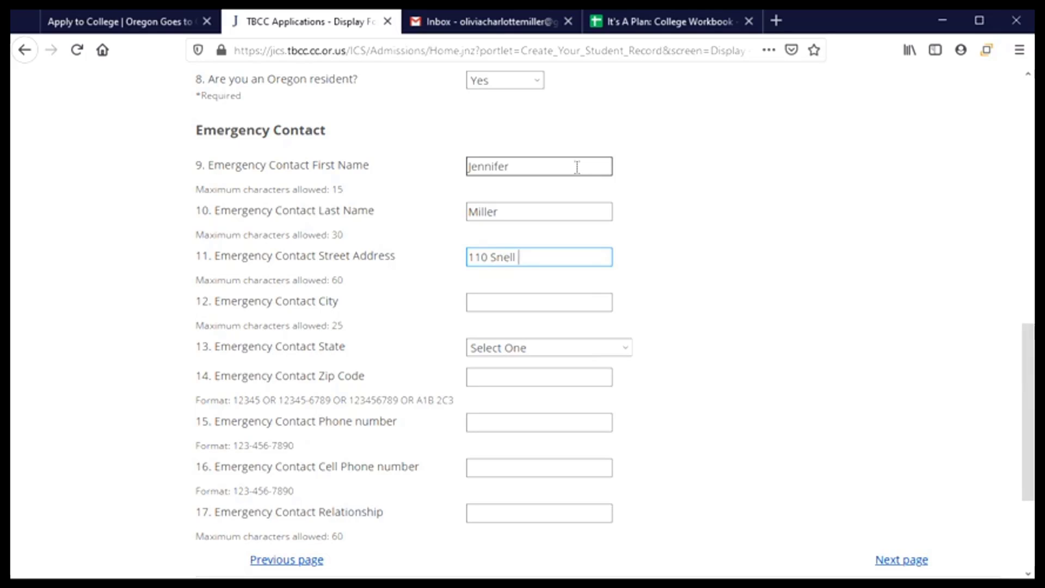
pyautogui.press('Tab')
pyautogui.write('C')
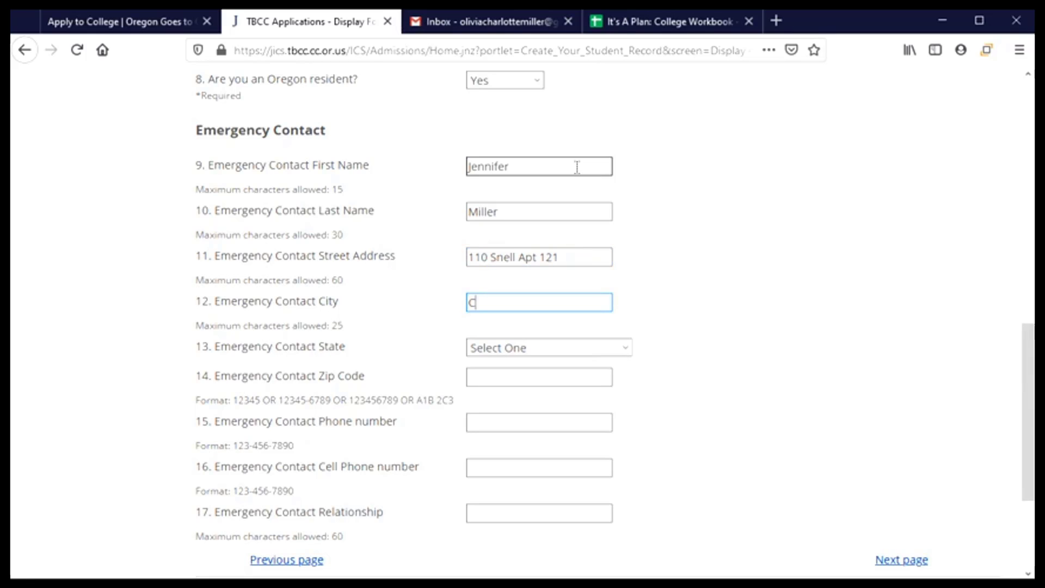
pyautogui.write('orvallis')
pyautogui.press('Tab')
# - Set the emergency contact's state to Oregon and enter their zip code
pyautogui.click(624, 346)
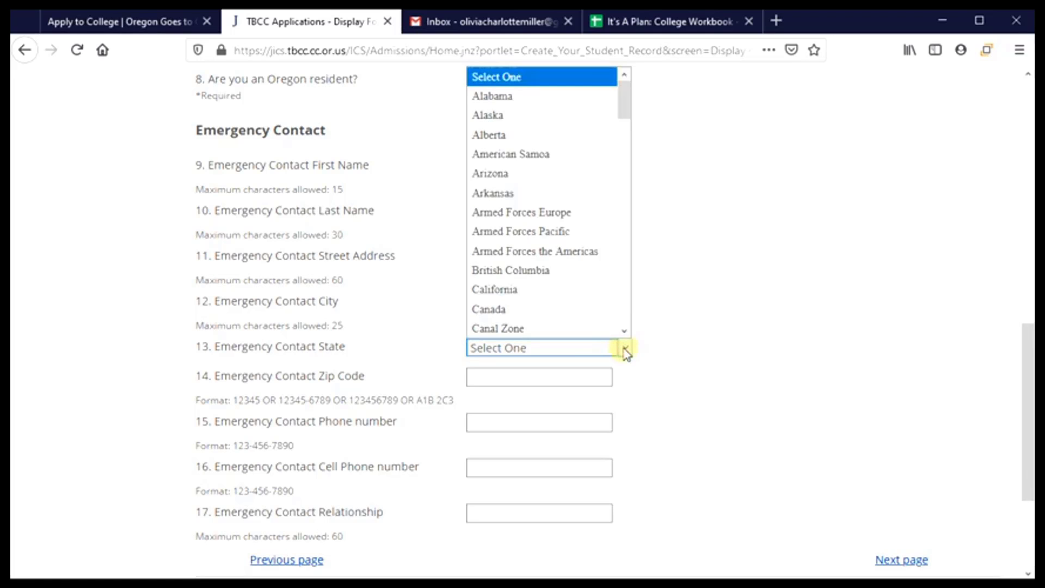
pyautogui.moveTo(625, 88); pyautogui.dragTo(625, 238)
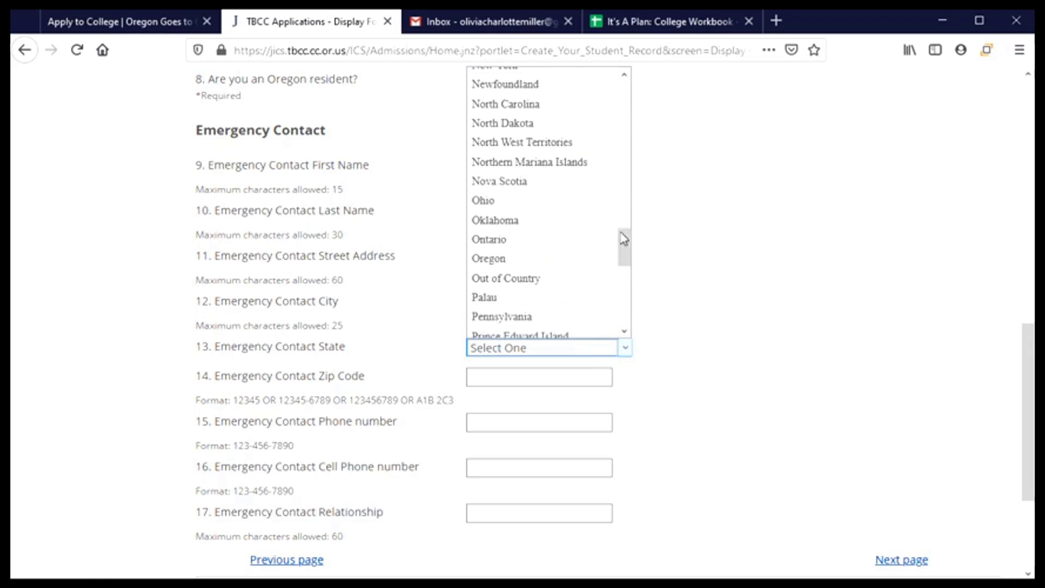
pyautogui.click(517, 261)
pyautogui.scroll(-3, 427, 312)
pyautogui.scroll(1, 381, 286)
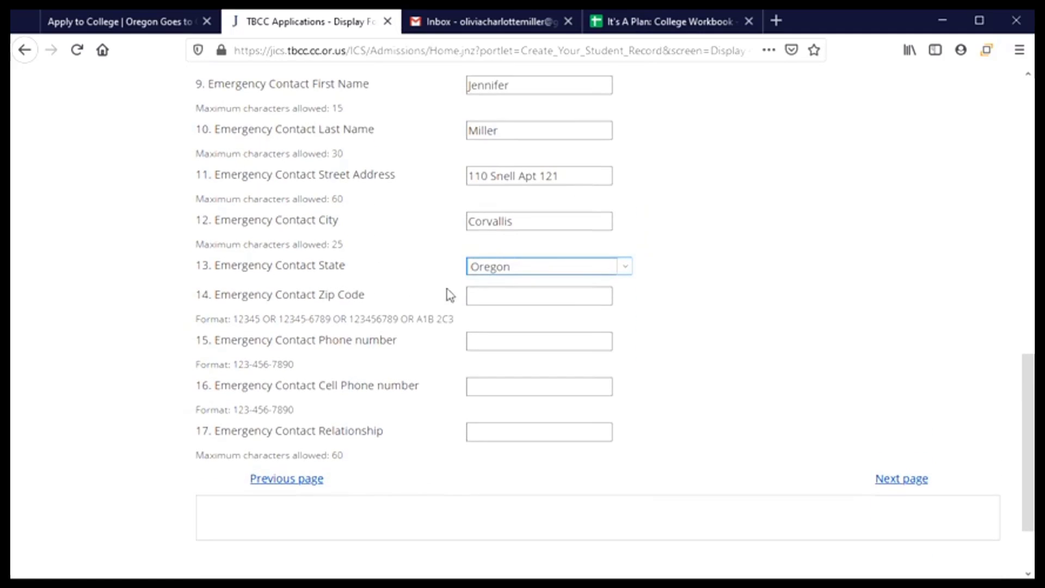
pyautogui.click(493, 291)
pyautogui.write('97331')
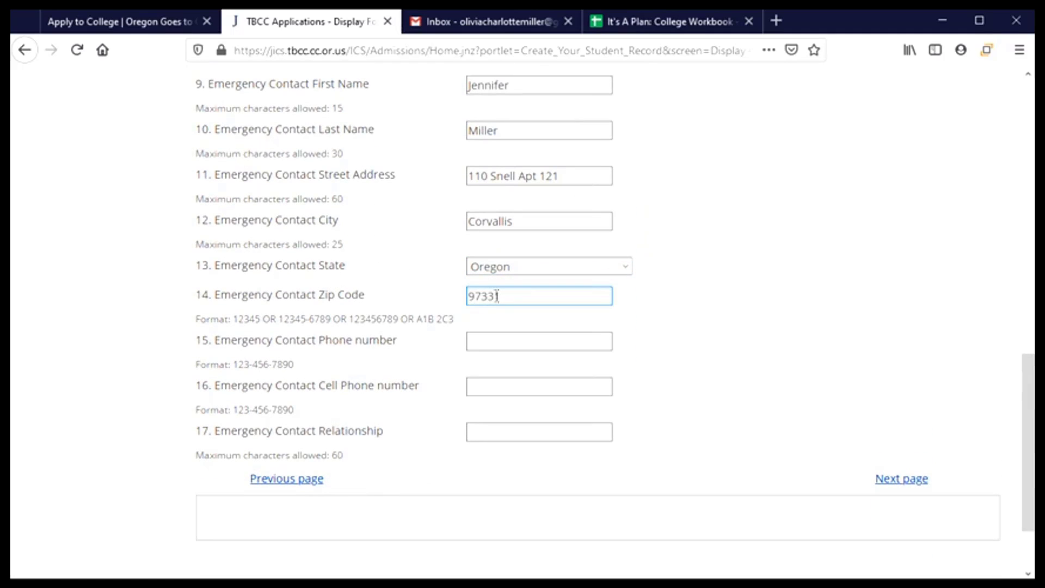
# - Enter the emergency contact's phone number, with its hyphen corrected, and relationship 'mother'
pyautogui.click(508, 339)
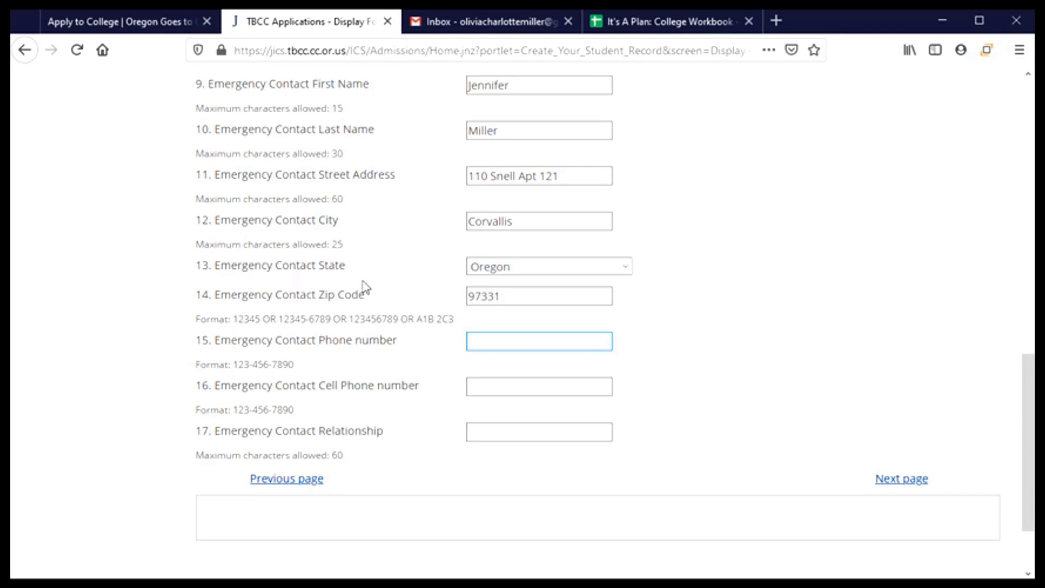
pyautogui.scroll(3, 401, 306)
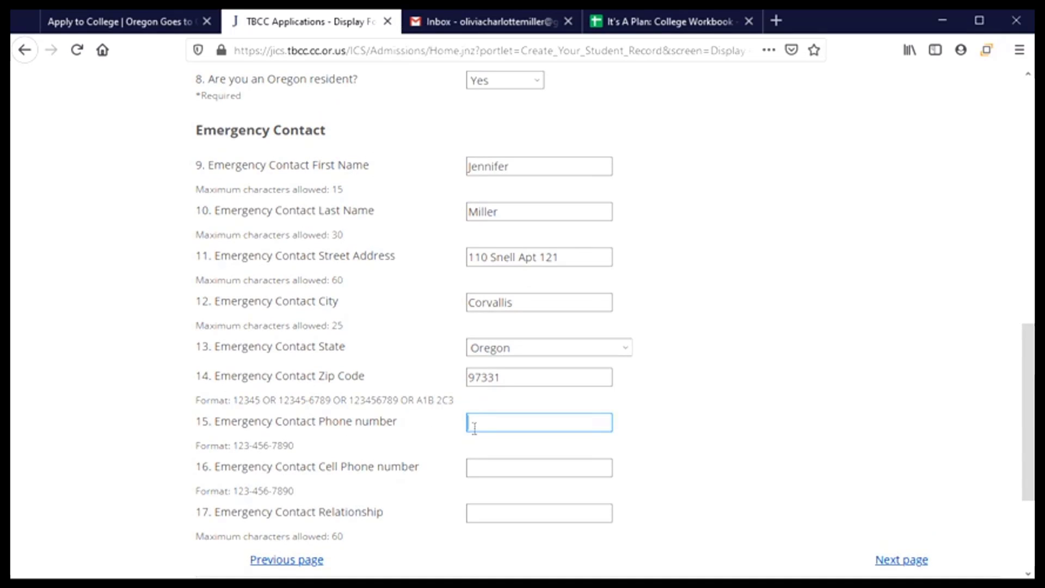
pyautogui.scroll(-1, 412, 447)
pyautogui.scroll(-3, 412, 448)
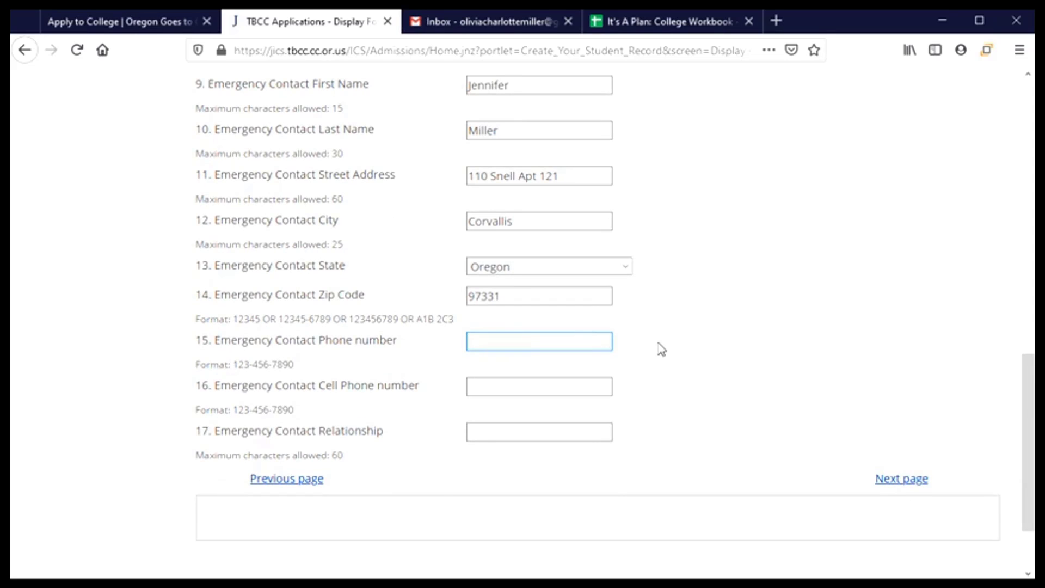
pyautogui.write('541-5554567')
pyautogui.click(512, 342)
pyautogui.write('-')
pyautogui.scroll(-2, 434, 403)
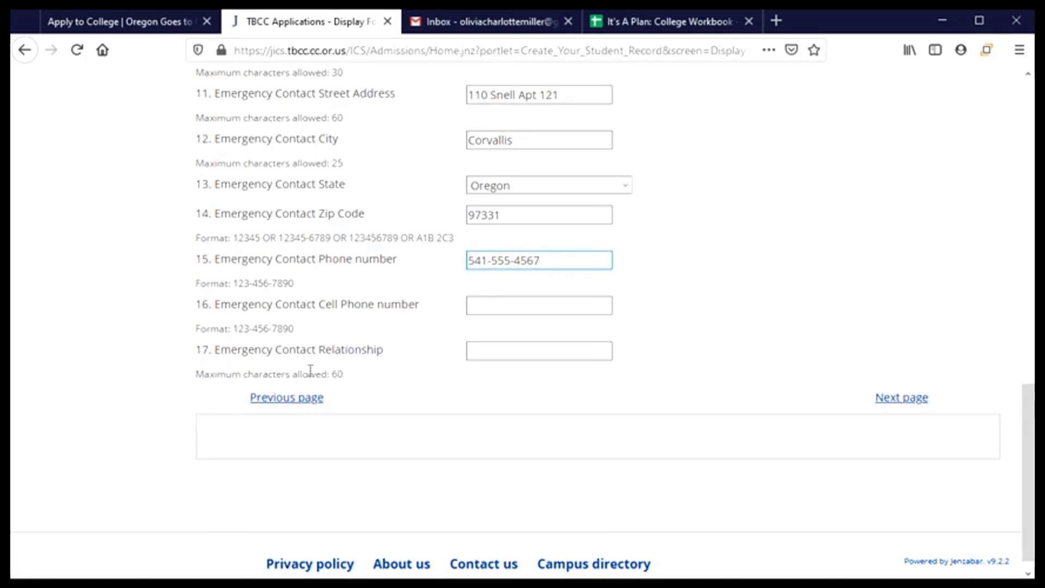
pyautogui.click(536, 353)
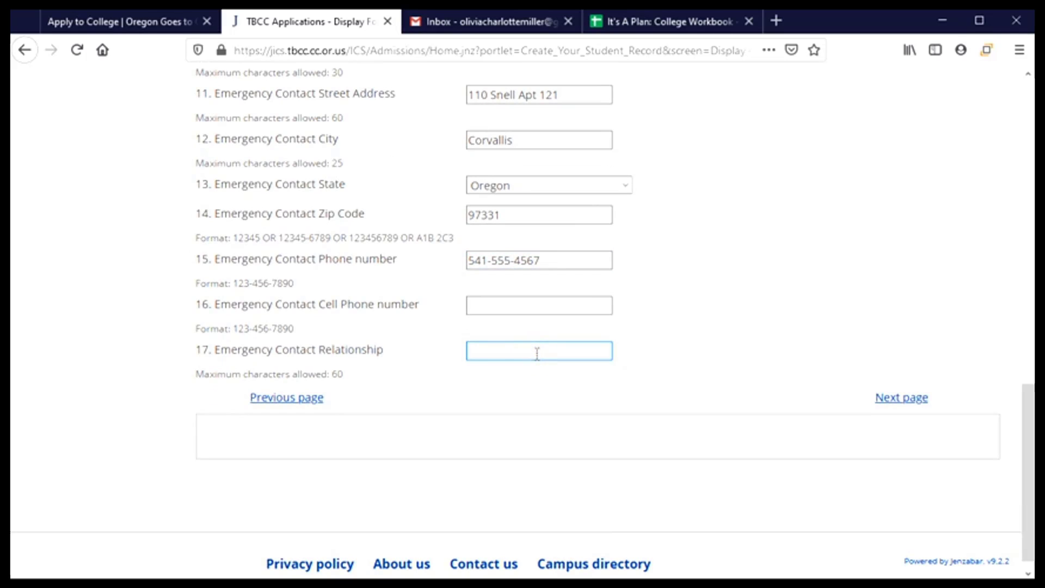
pyautogui.write('mother')
# - Advance to page 3 of 4, browse the advisor list without choosing, and show the enrollment year choices
pyautogui.click(896, 401)
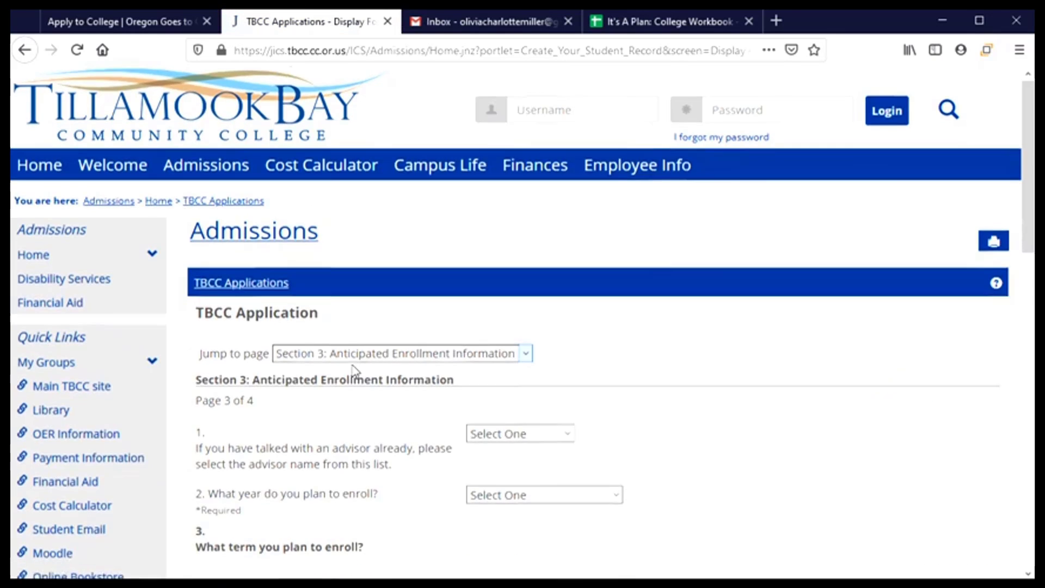
pyautogui.scroll(-3, 355, 371)
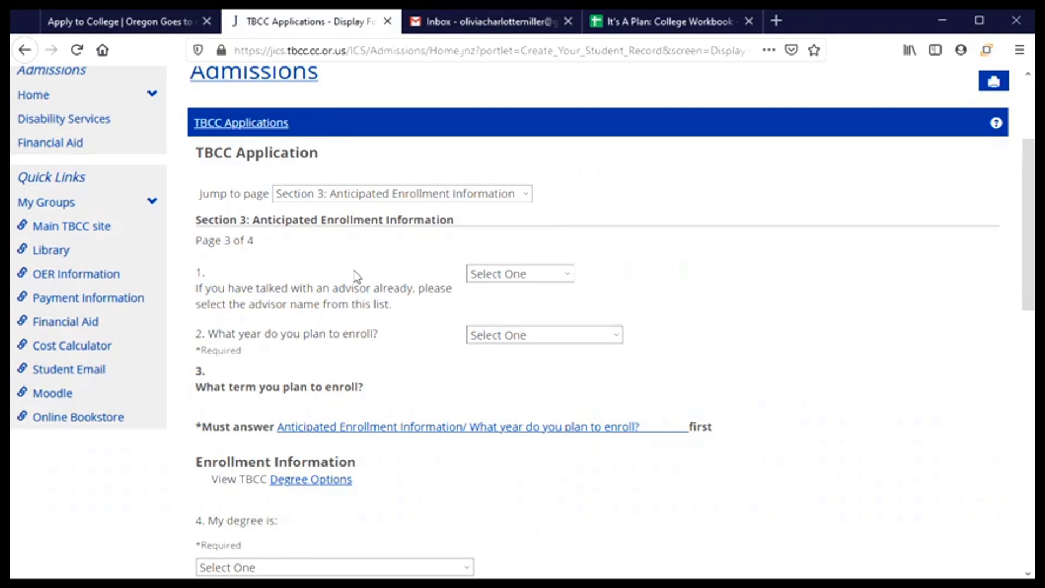
pyautogui.scroll(-2, 380, 266)
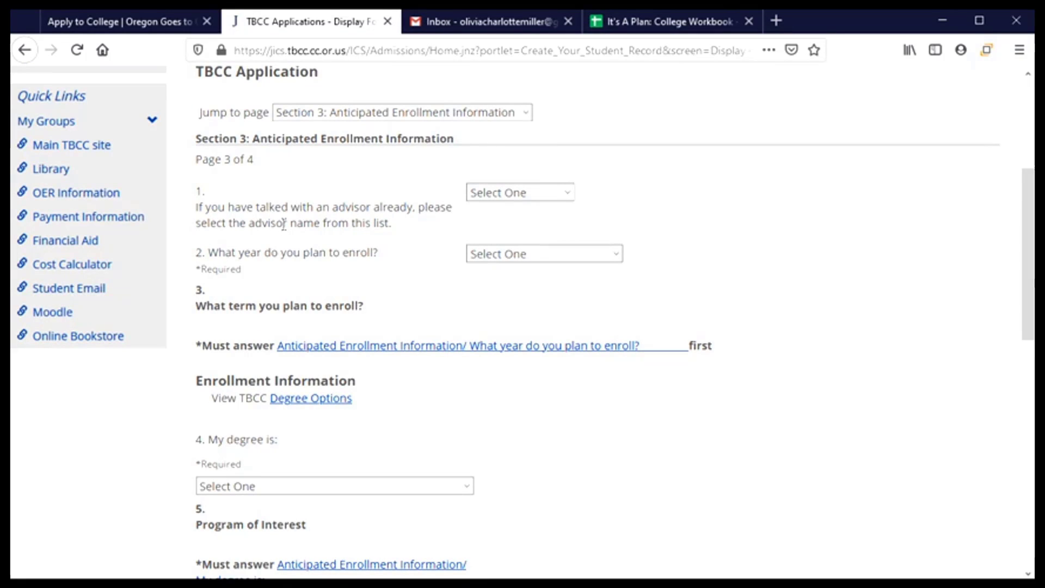
pyautogui.click(568, 196)
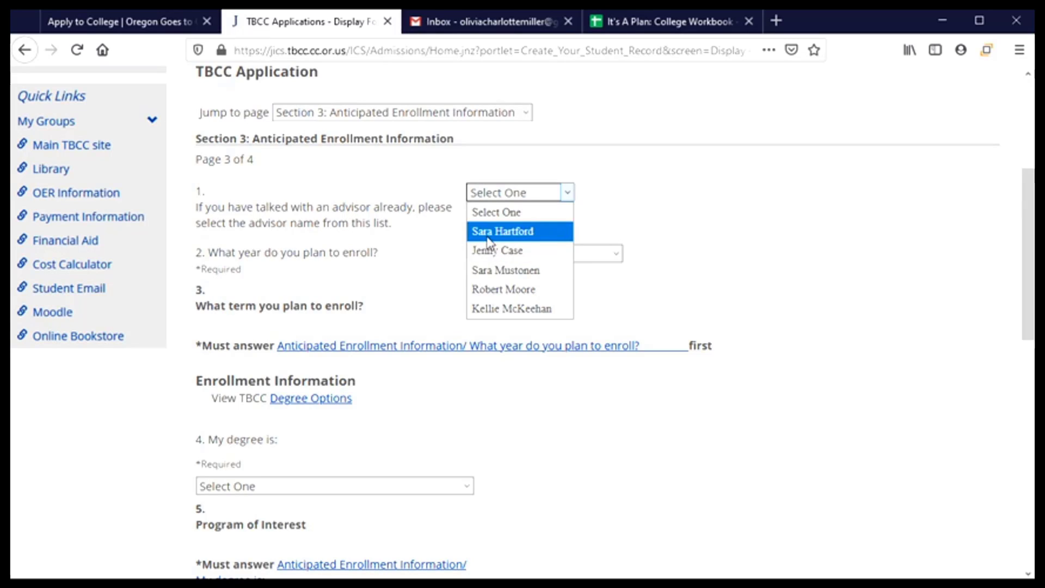
pyautogui.click(401, 223)
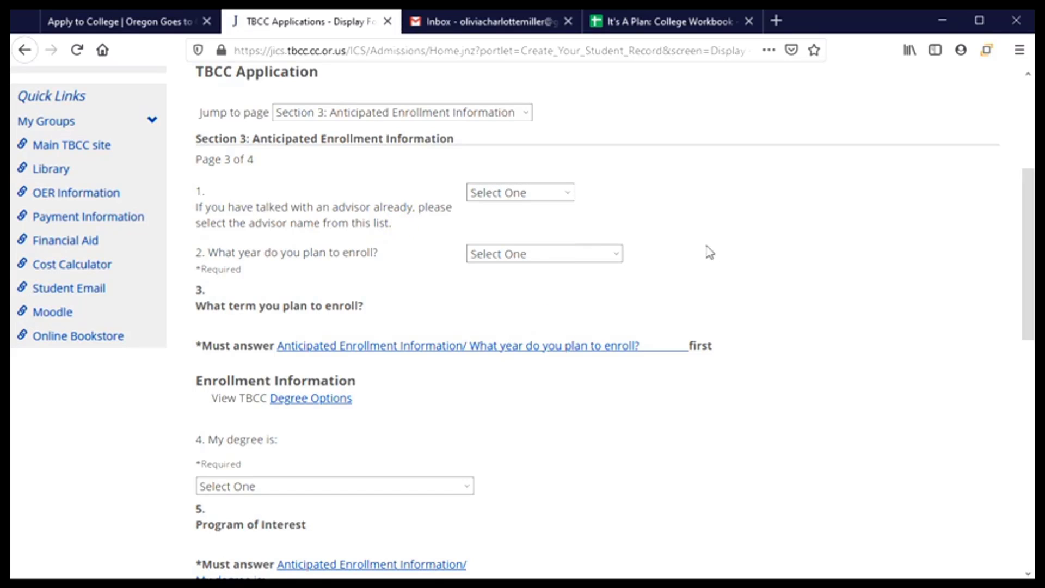
pyautogui.click(612, 255)
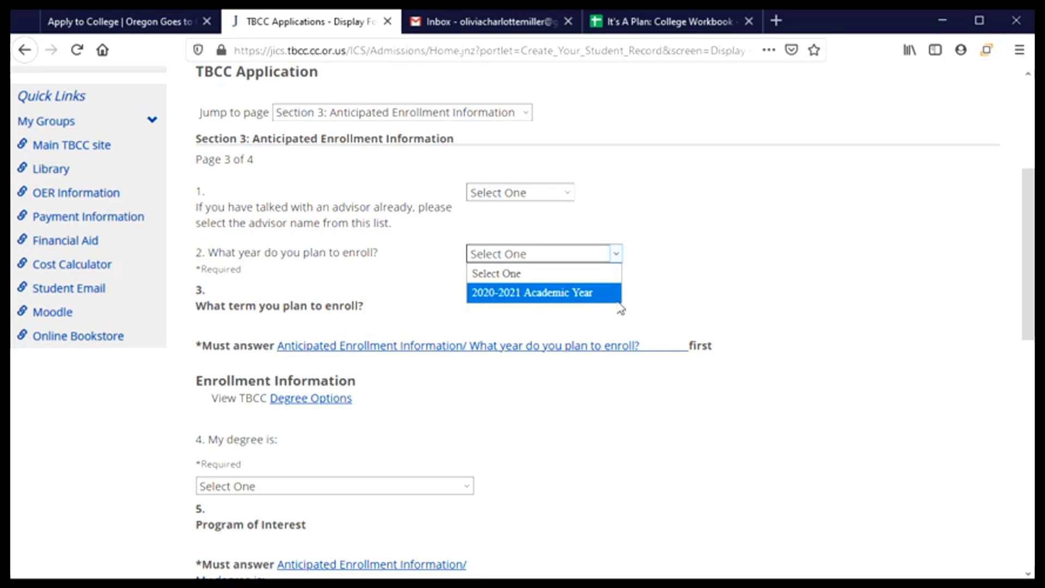
# - Choose 2020-2021 Academic Year and the Fall term, then show the degree options
pyautogui.click(488, 302)
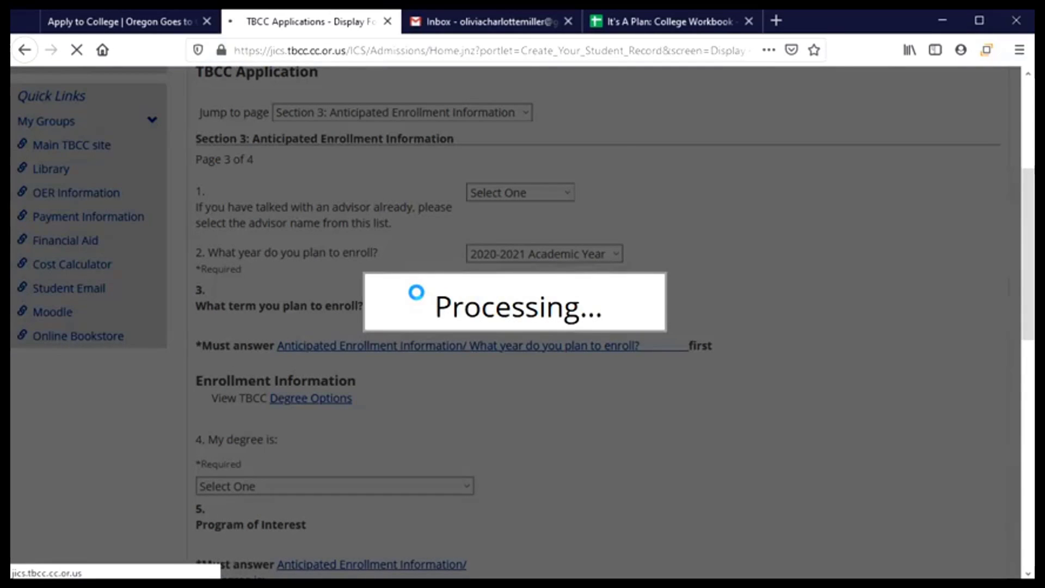
pyautogui.scroll(-5, 420, 298)
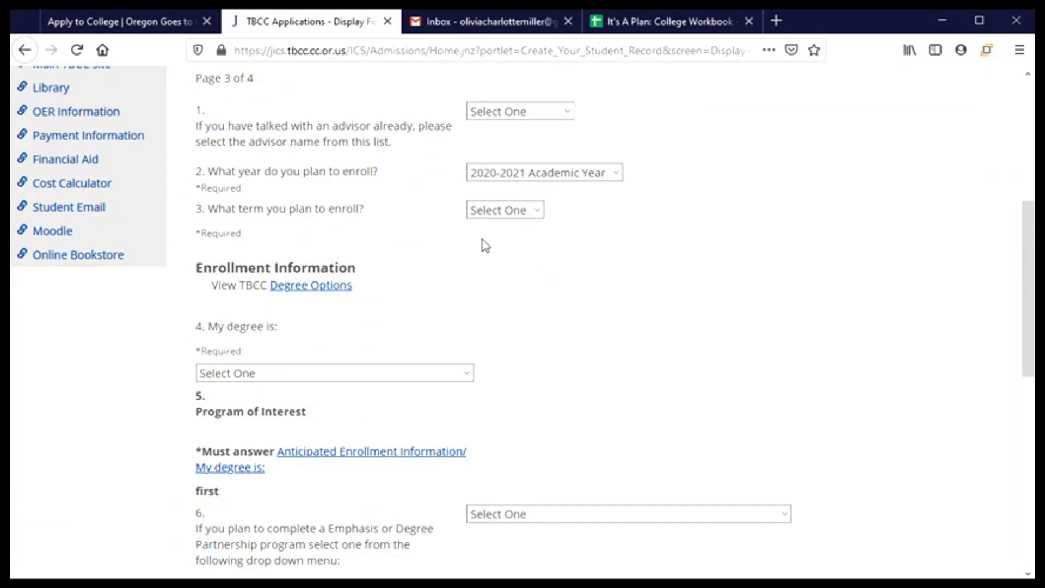
pyautogui.click(506, 211)
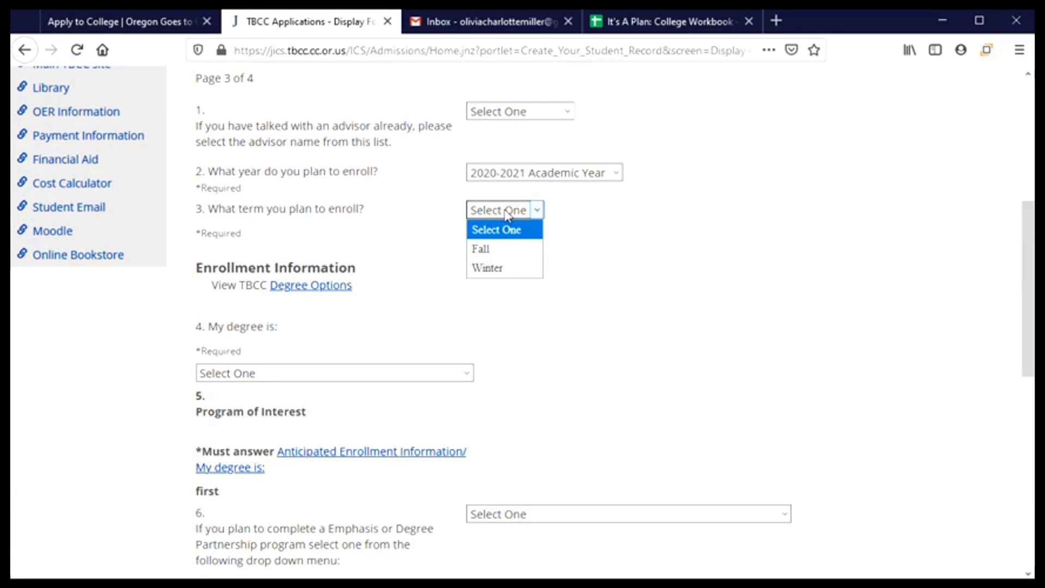
pyautogui.click(506, 231)
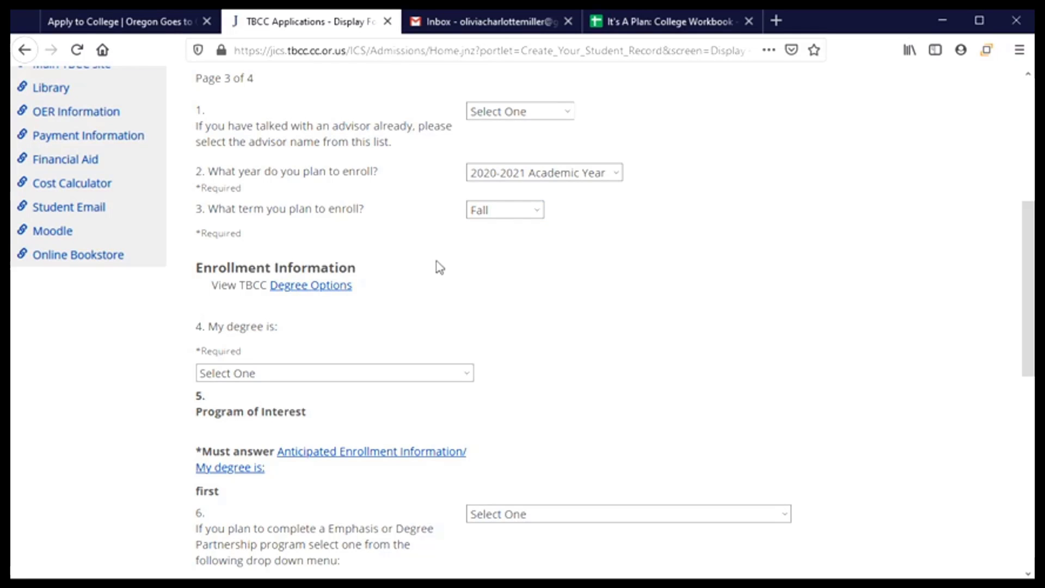
pyautogui.scroll(-3, 440, 267)
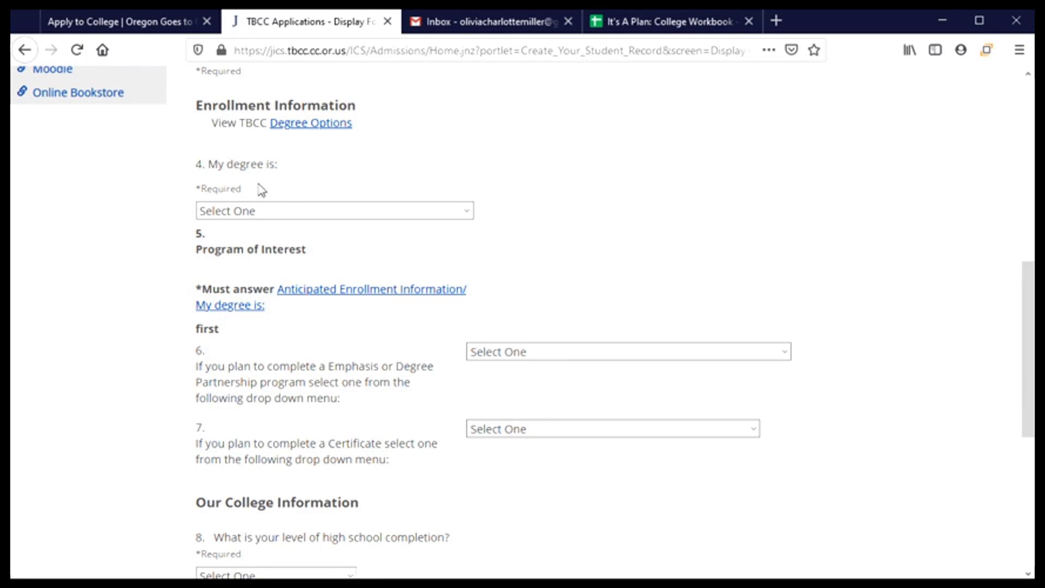
pyautogui.click(467, 211)
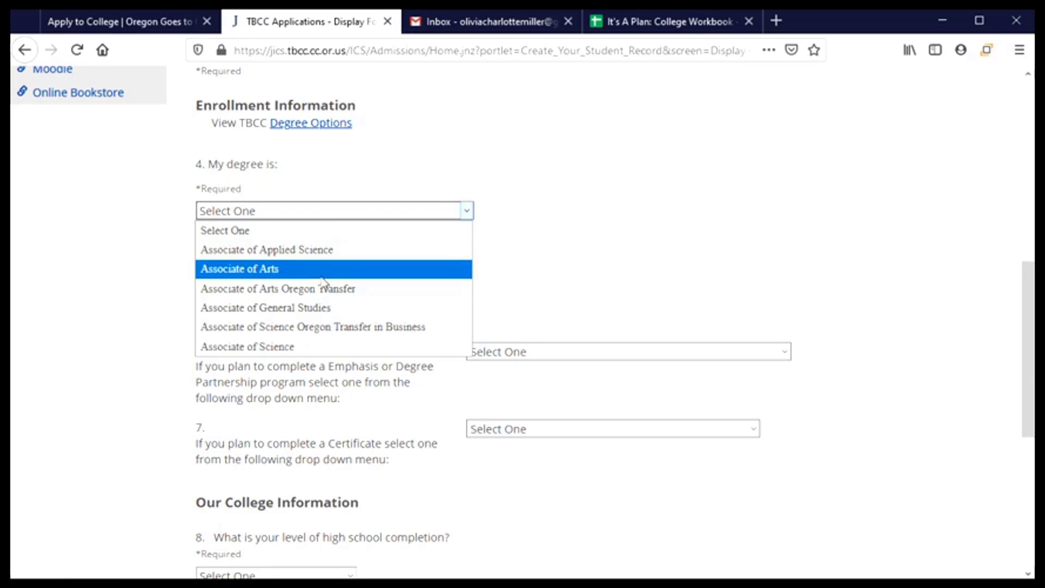
# - Set both the degree and the program of interest to Associate of Arts Oregon Transfer
pyautogui.click(265, 289)
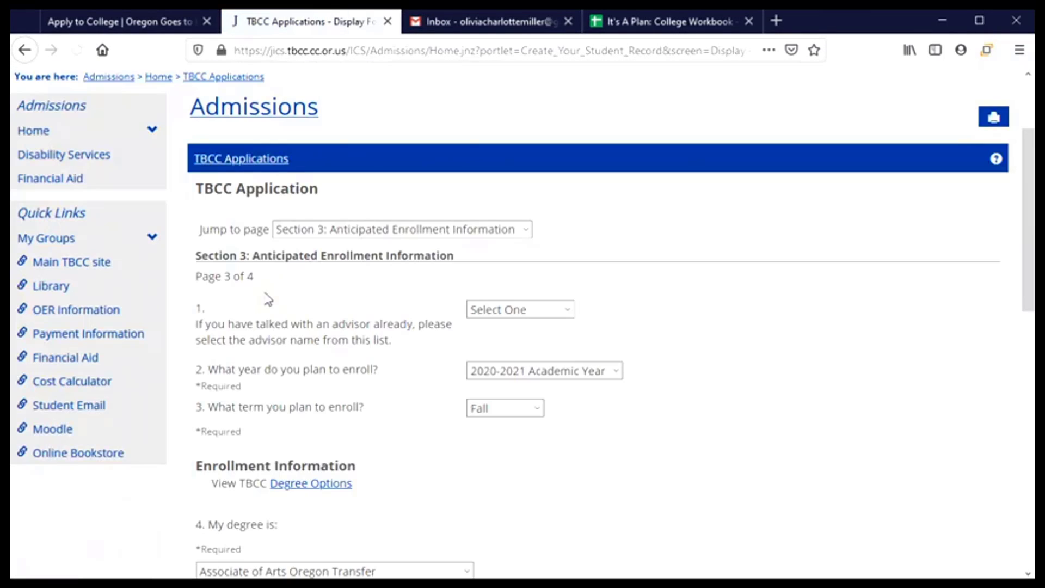
pyautogui.scroll(-7, 357, 291)
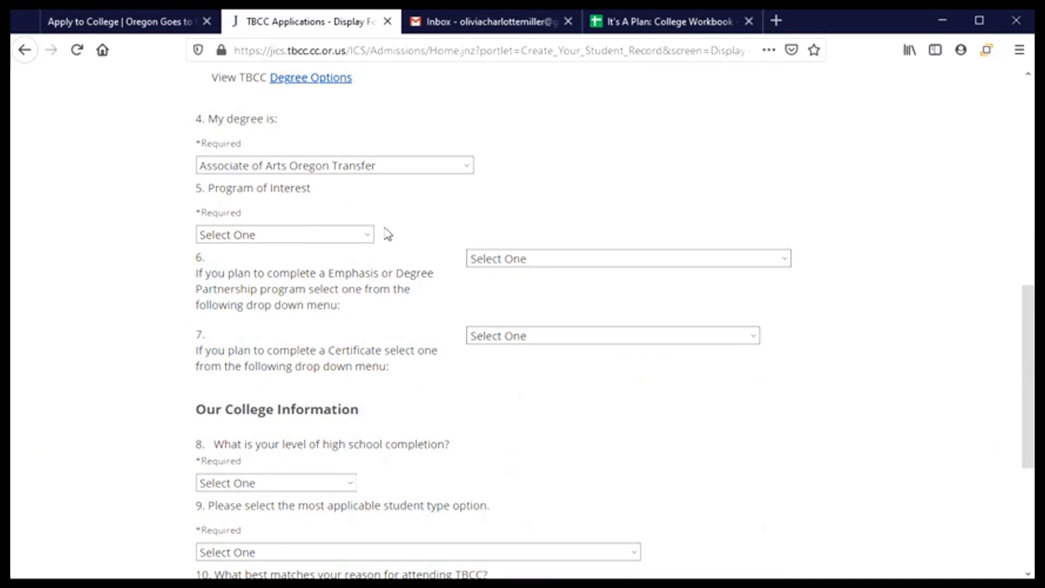
pyautogui.click(370, 240)
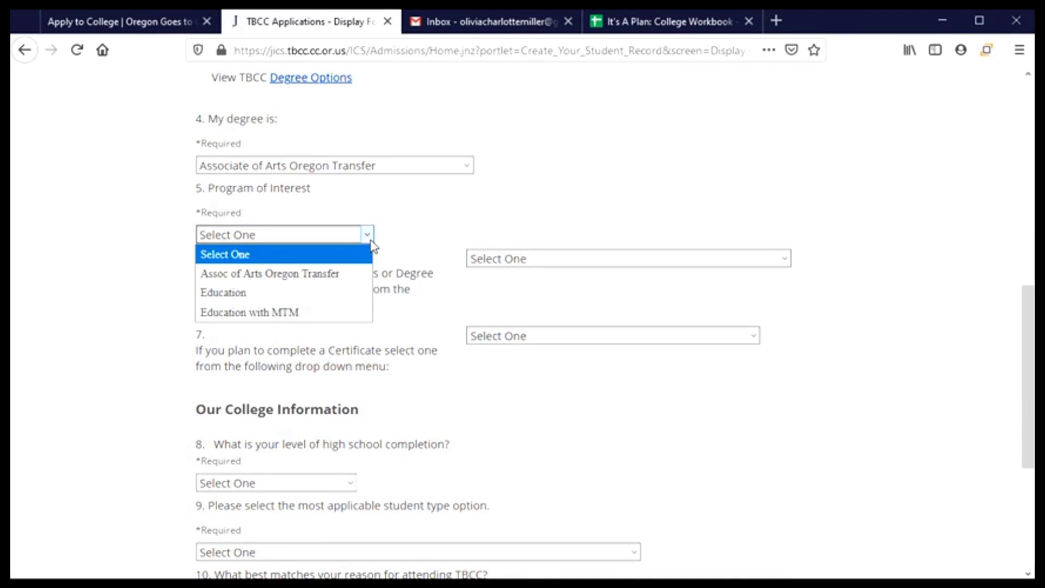
pyautogui.click(350, 276)
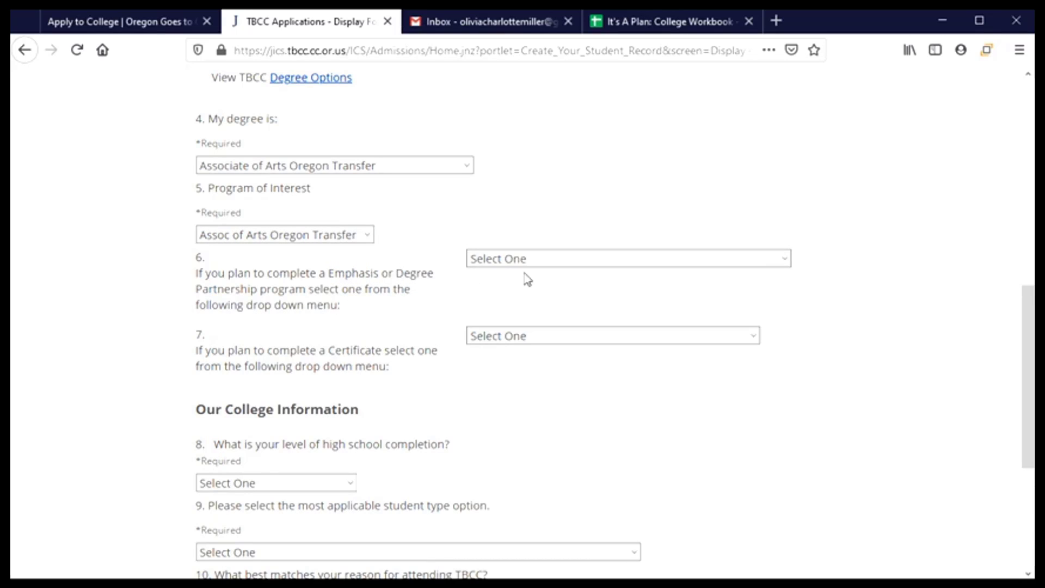
# - Leave the emphasis and certificate questions at Select One
pyautogui.click(639, 261)
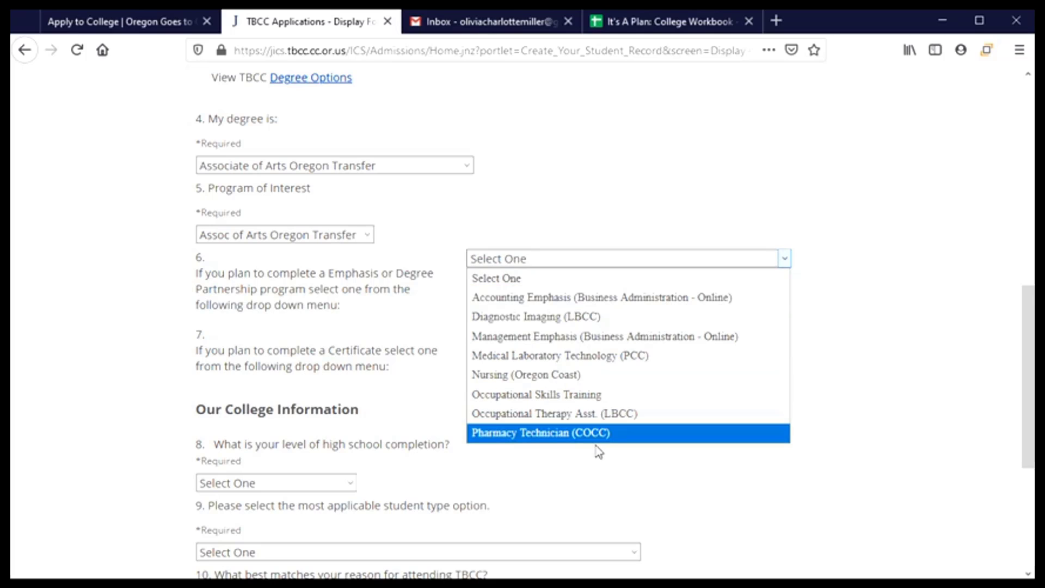
pyautogui.click(526, 282)
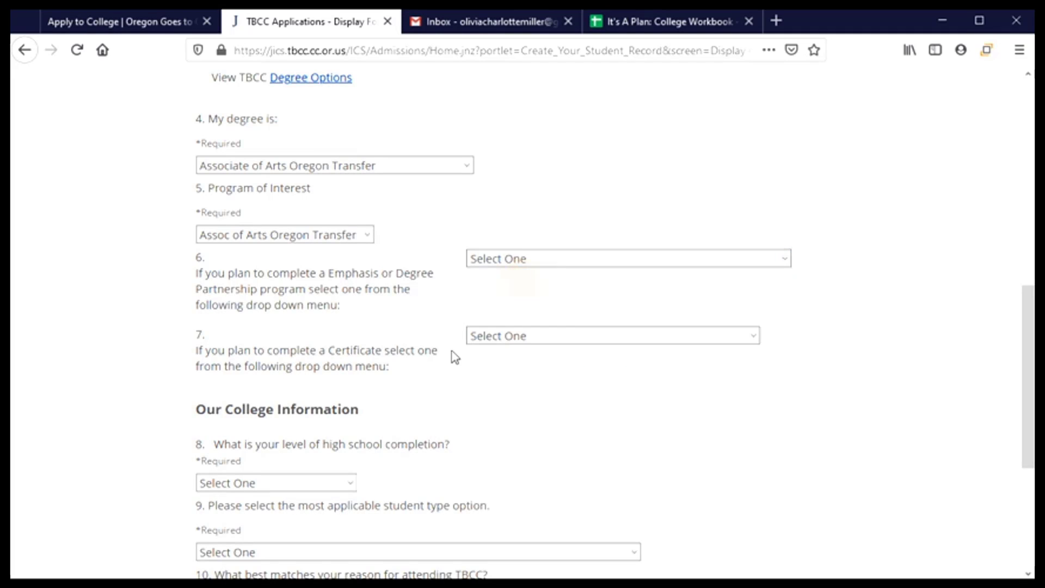
pyautogui.scroll(-3, 452, 357)
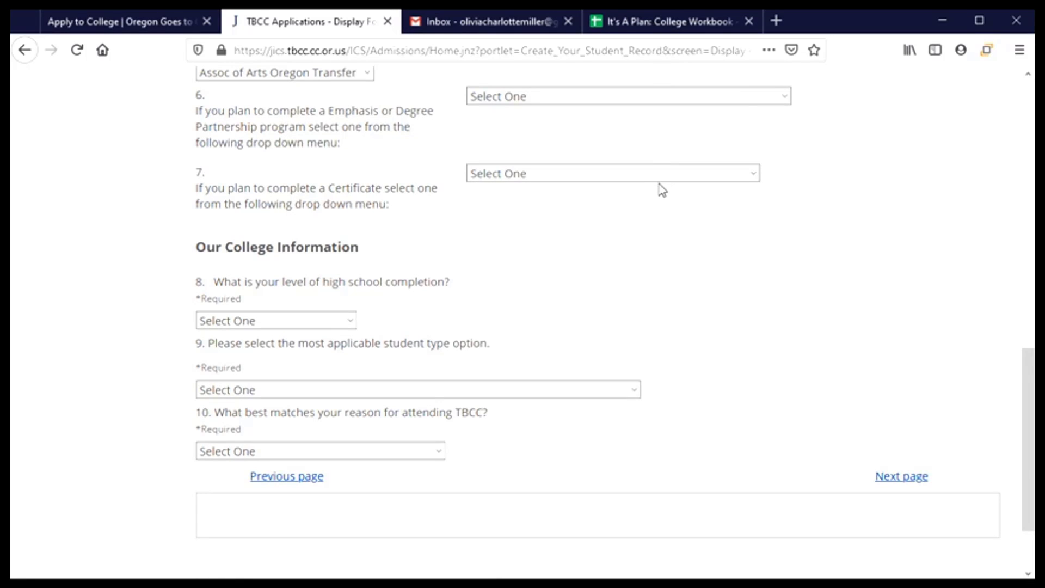
pyautogui.click(712, 177)
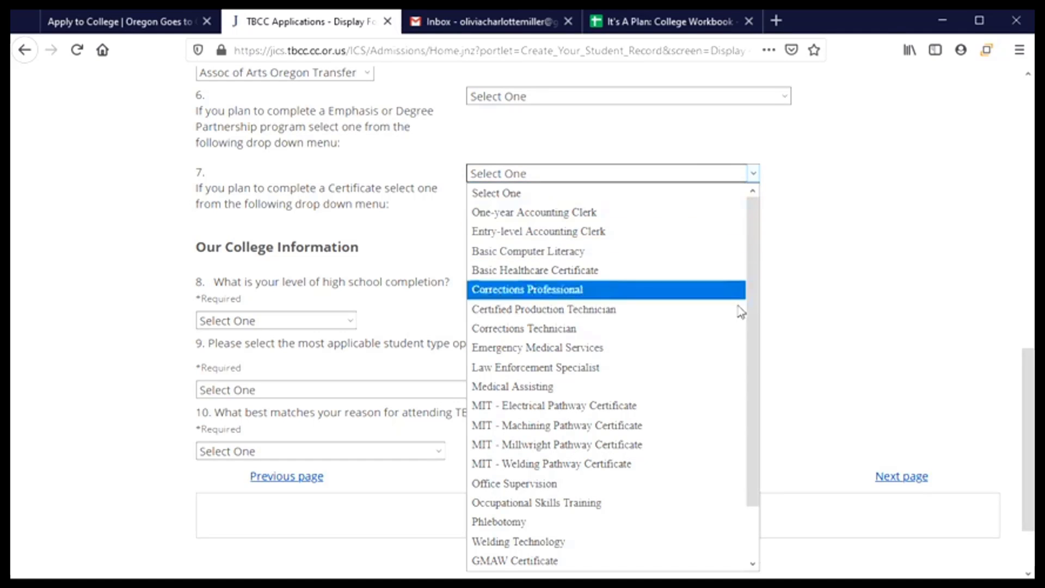
pyautogui.moveTo(755, 443); pyautogui.dragTo(760, 533)
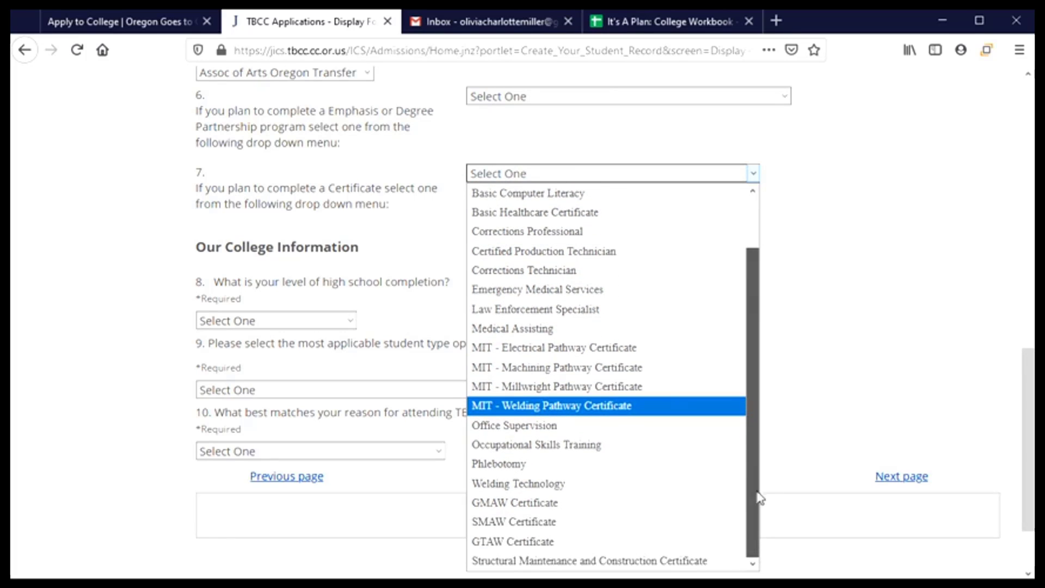
pyautogui.scroll(1, 758, 446)
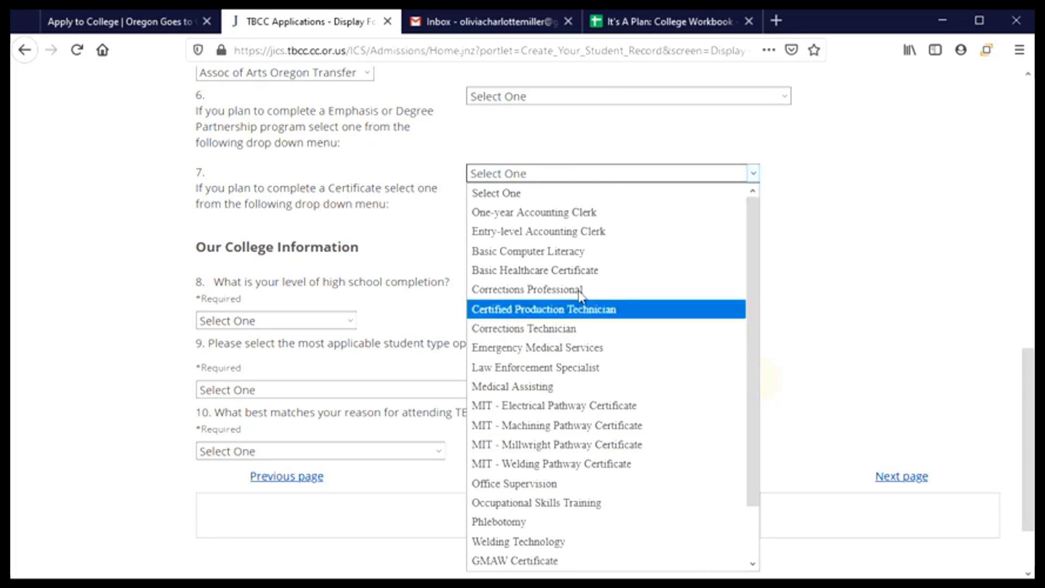
pyautogui.click(509, 193)
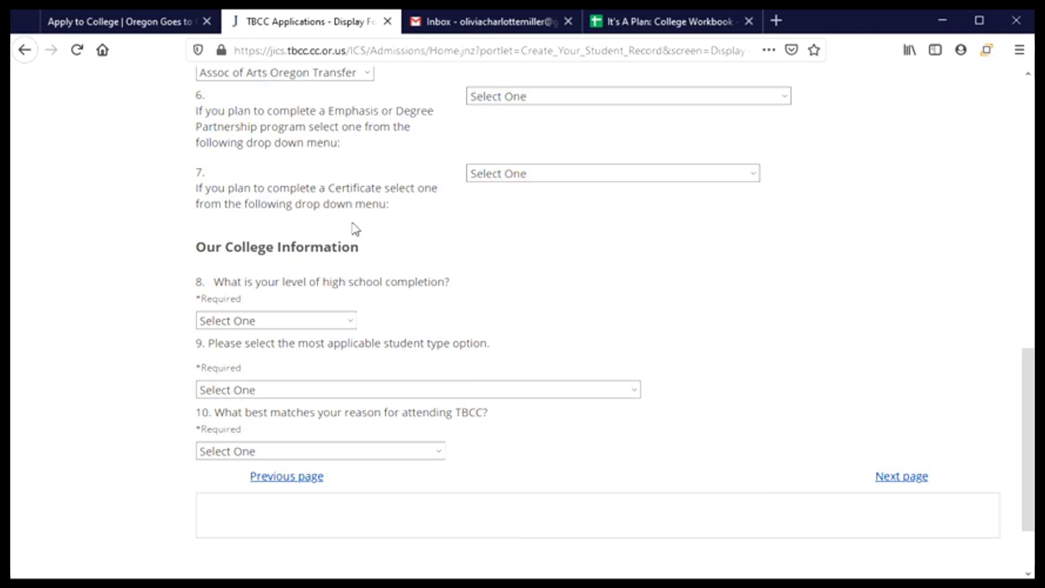
pyautogui.scroll(-2, 354, 226)
pyautogui.scroll(-1, 381, 229)
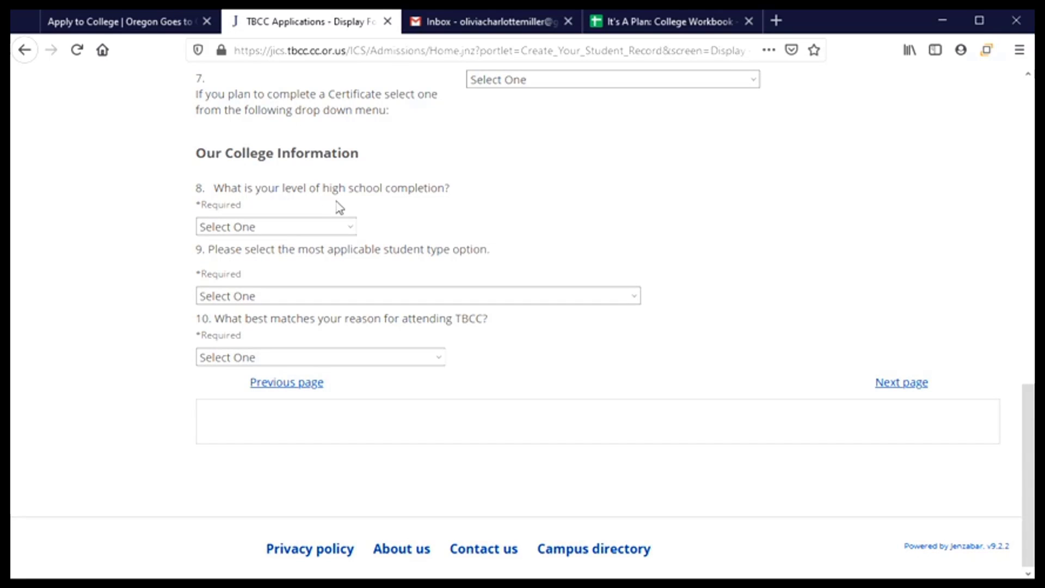
# - Set the high school completion level to High School Graduate
pyautogui.click(351, 234)
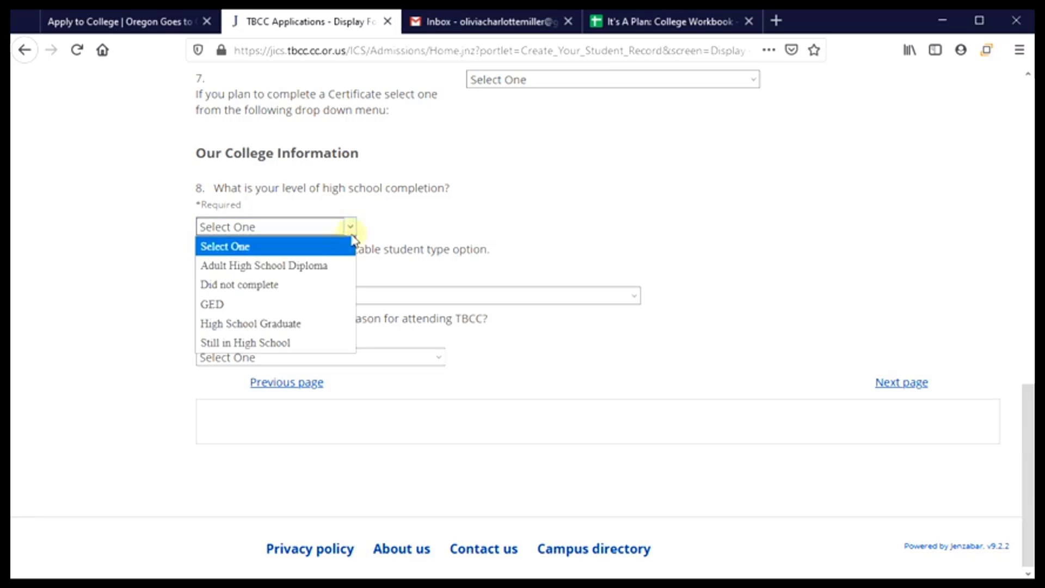
pyautogui.click(310, 324)
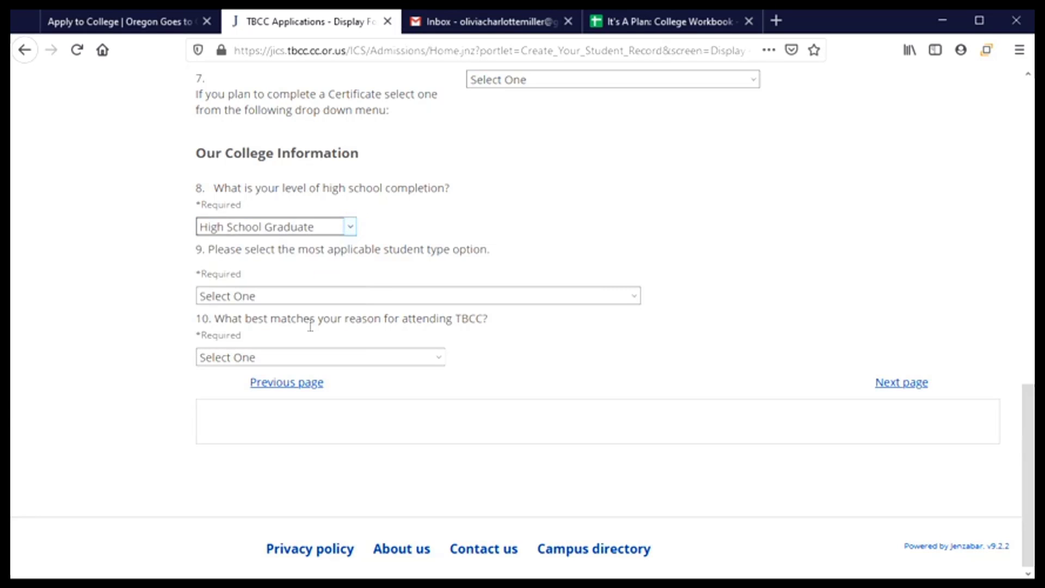
pyautogui.click(350, 230)
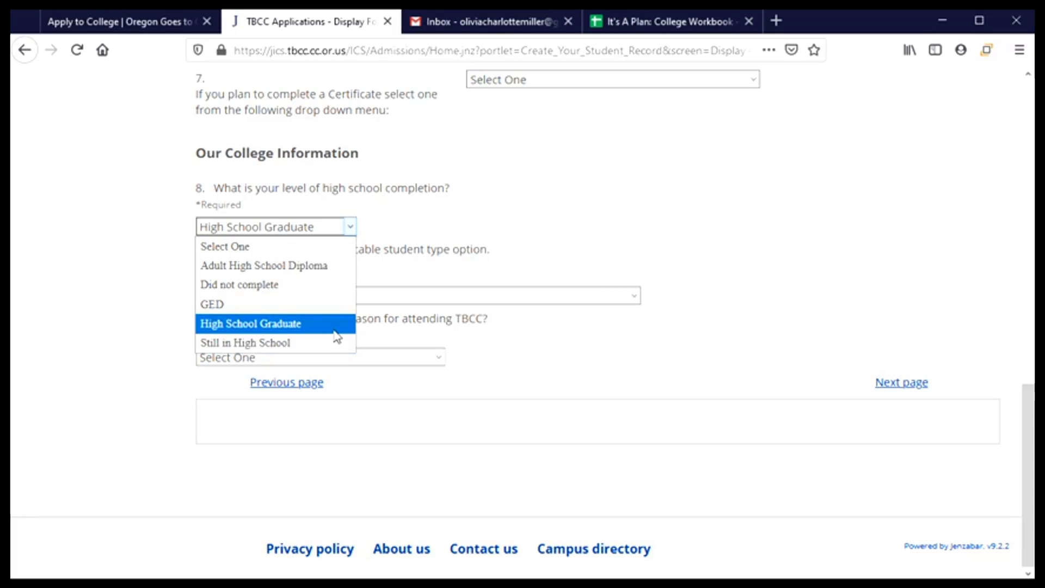
pyautogui.click(334, 329)
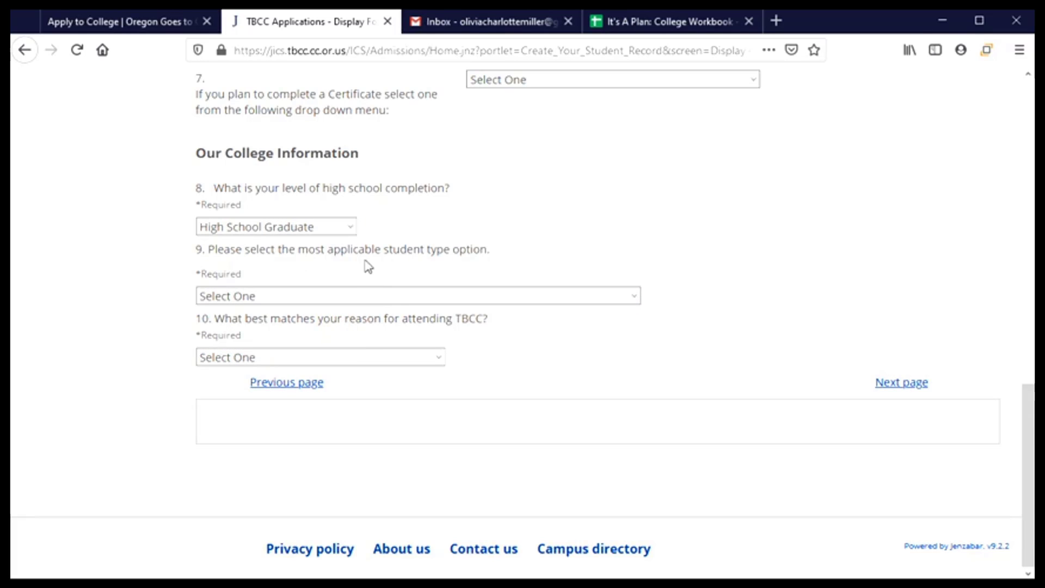
# - Mark first-time college student and choose Transfer courses to a college or university as the reason
pyautogui.click(634, 305)
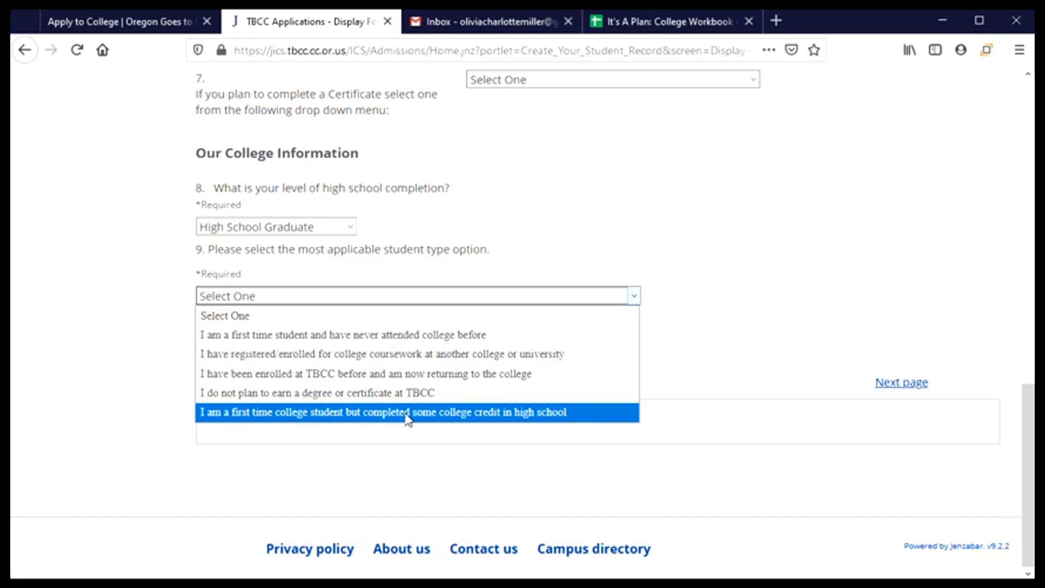
pyautogui.click(403, 342)
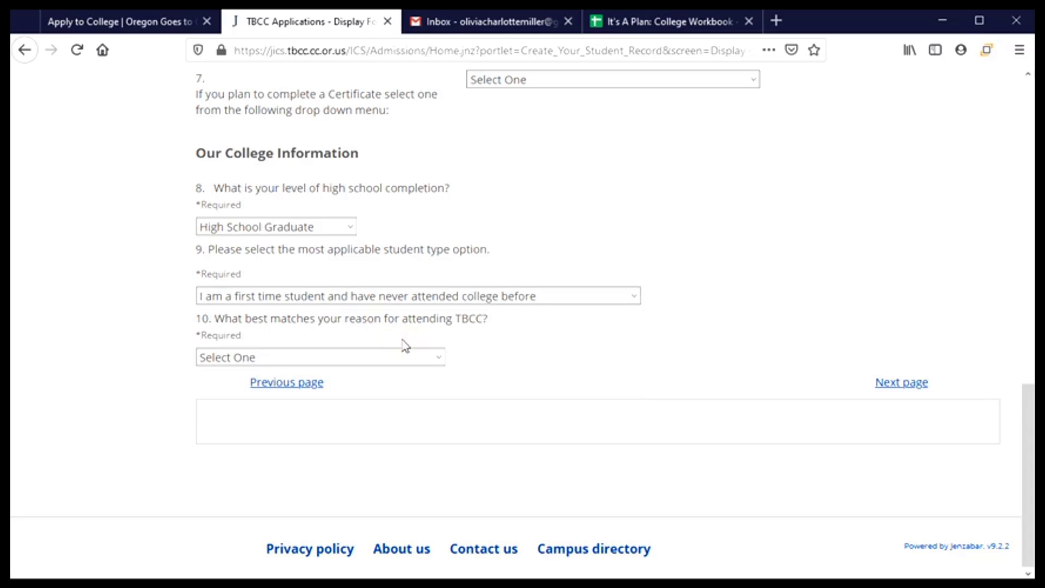
pyautogui.click(441, 365)
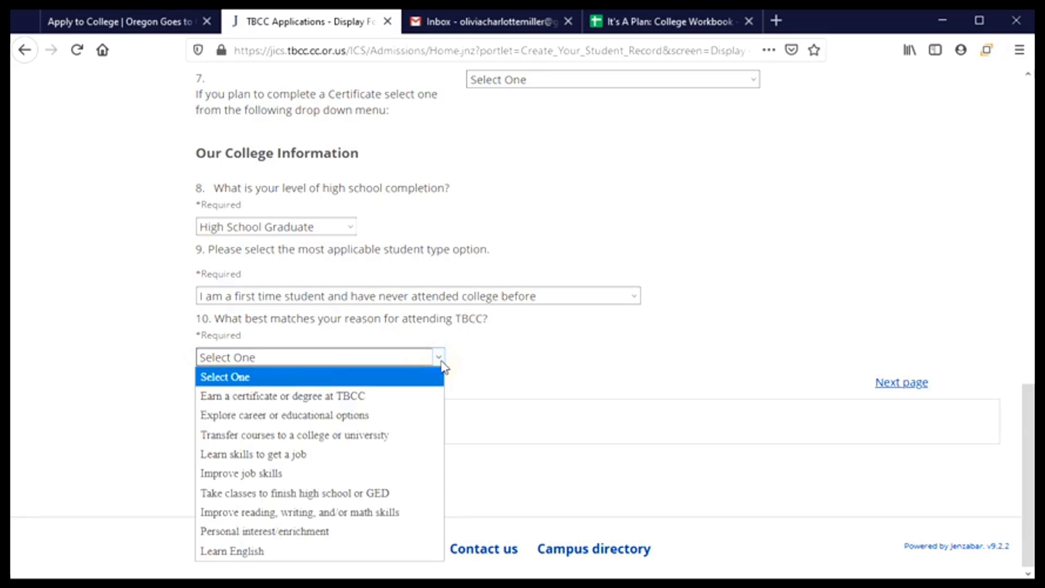
pyautogui.click(374, 442)
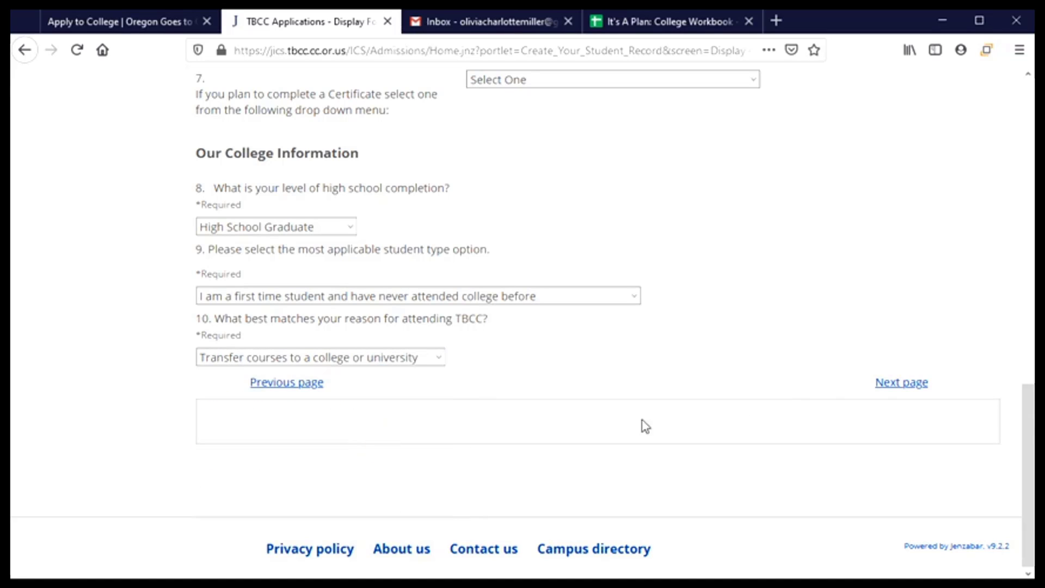
# - Continue to the Education Information page and enter Corvallis High School as the high school
pyautogui.click(890, 388)
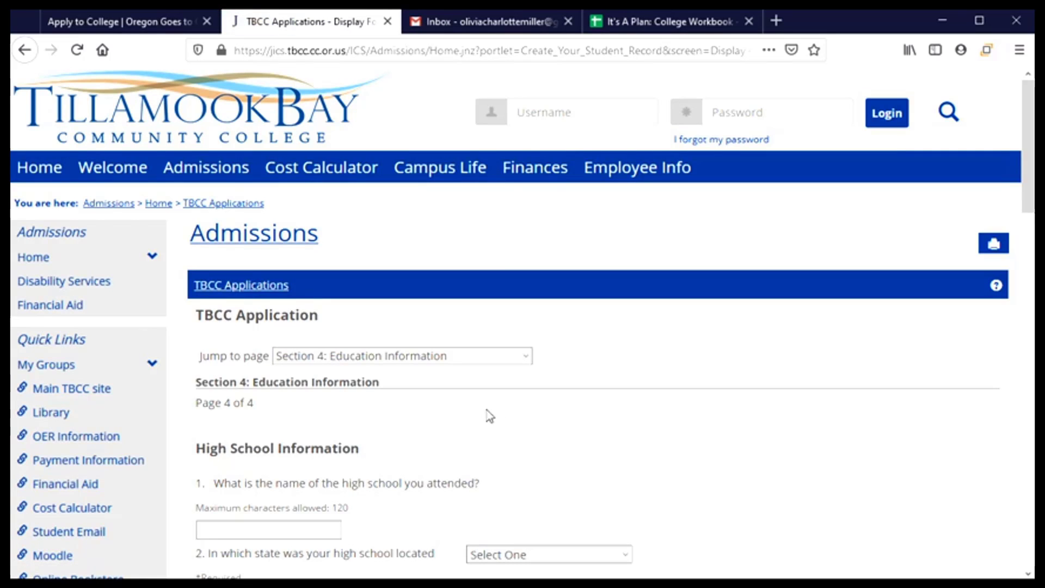
pyautogui.scroll(-2, 488, 416)
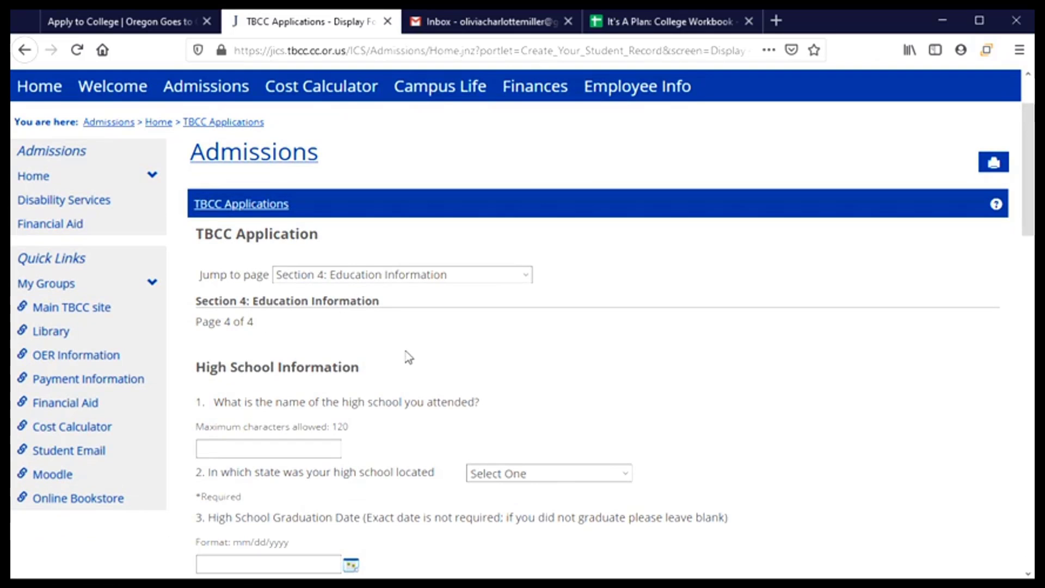
pyautogui.scroll(-4, 425, 354)
pyautogui.click(312, 289)
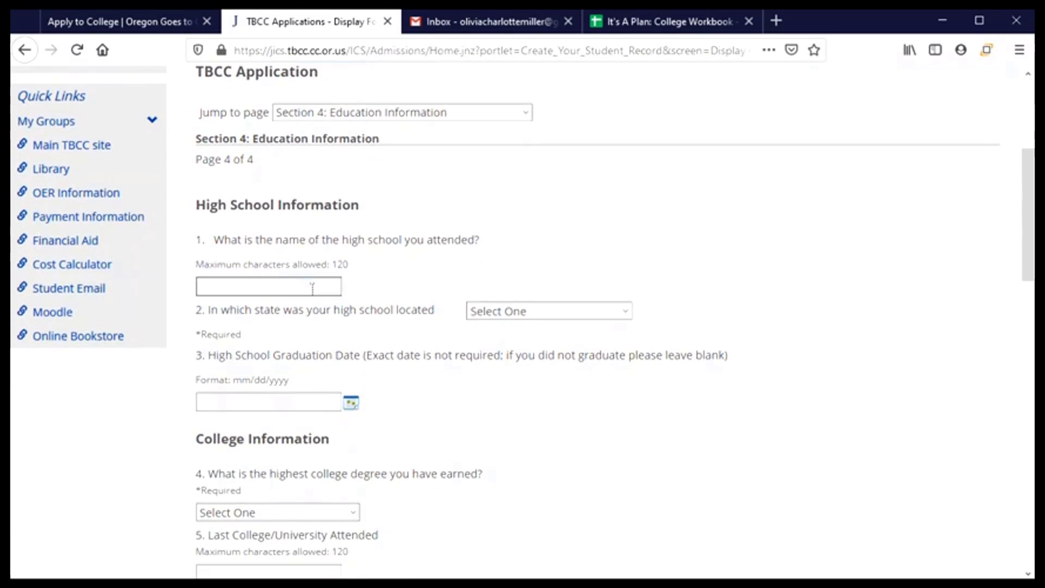
pyautogui.write('Corva')
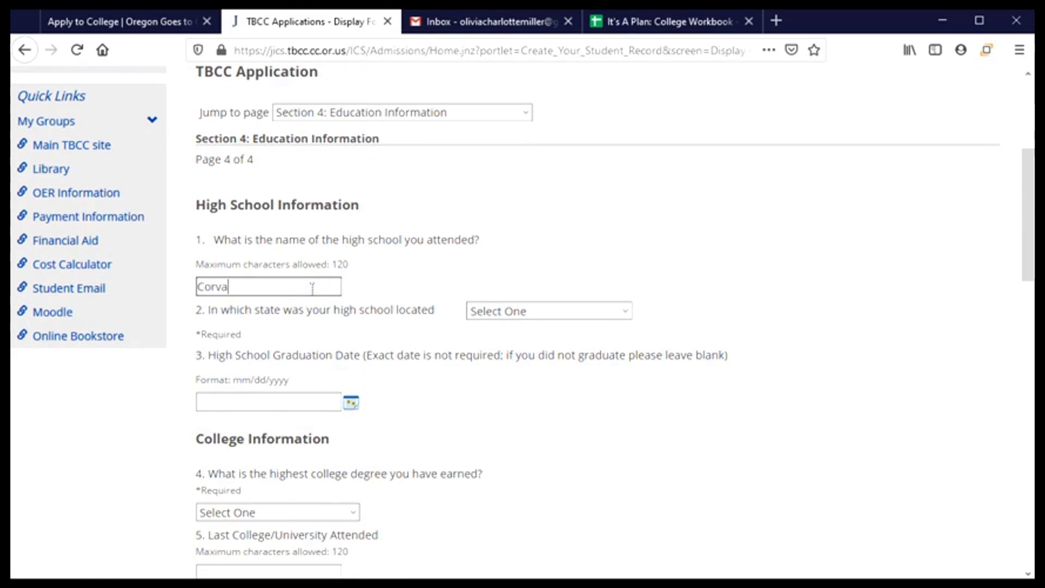
pyautogui.write('llis H')
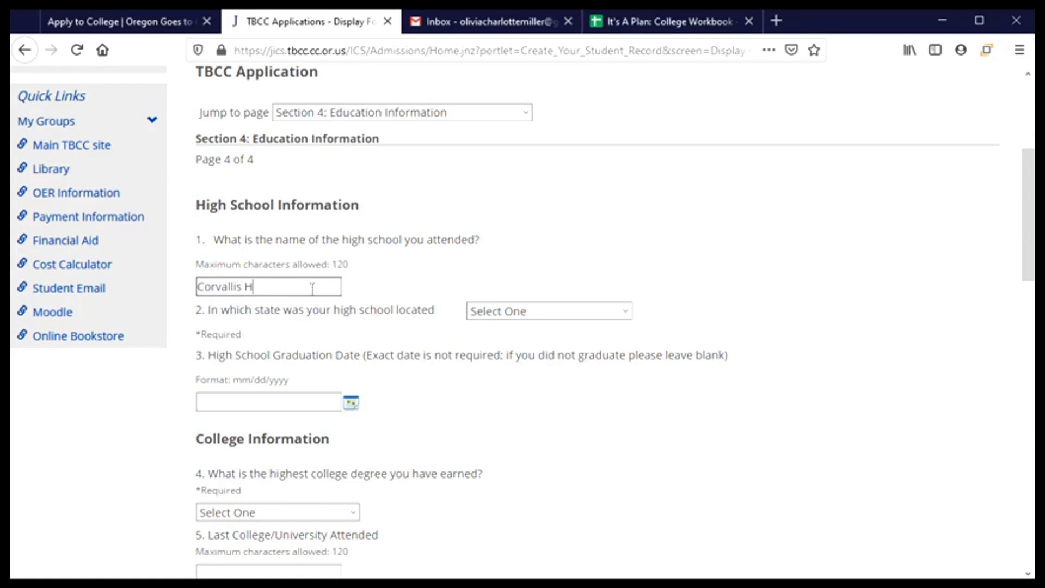
pyautogui.write('igh School')
# - Set the high school's state to Oregon and enter the 06/01/2021 graduation date
pyautogui.click(610, 315)
pyautogui.moveTo(623, 339); pyautogui.dragTo(619, 494)
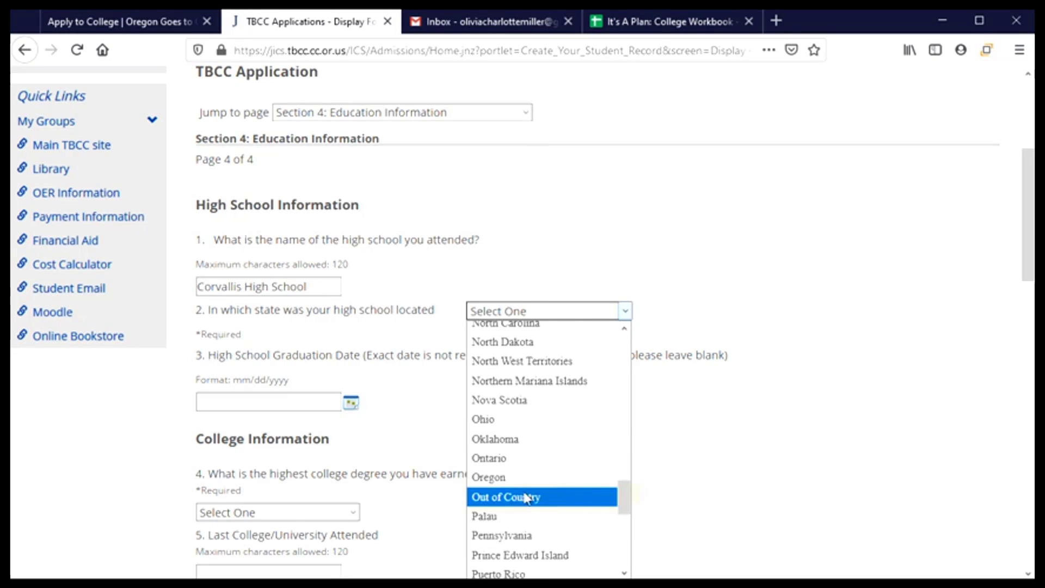
pyautogui.click(493, 476)
pyautogui.scroll(-3, 381, 350)
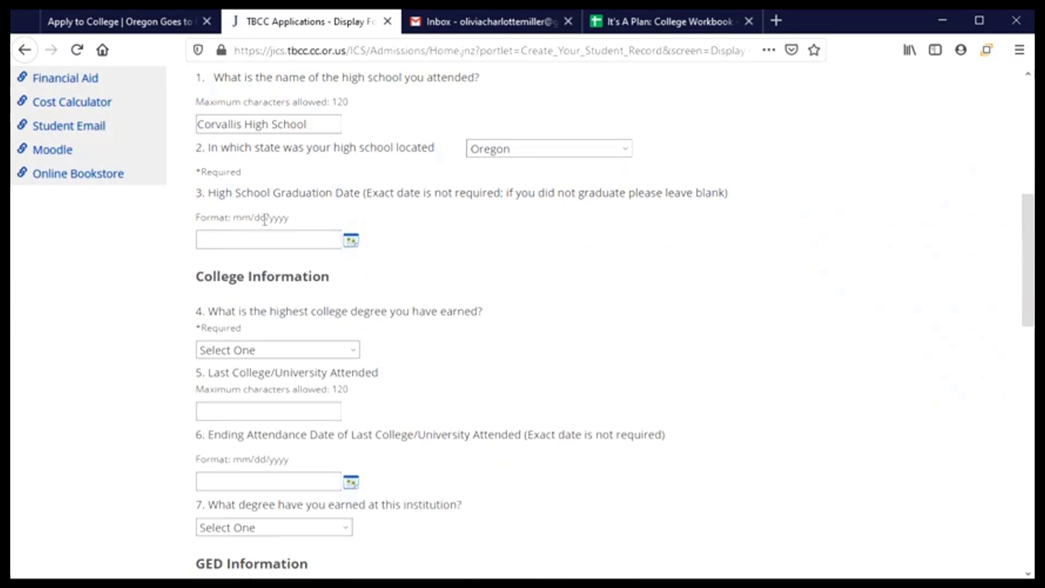
pyautogui.click(224, 242)
pyautogui.click(238, 242)
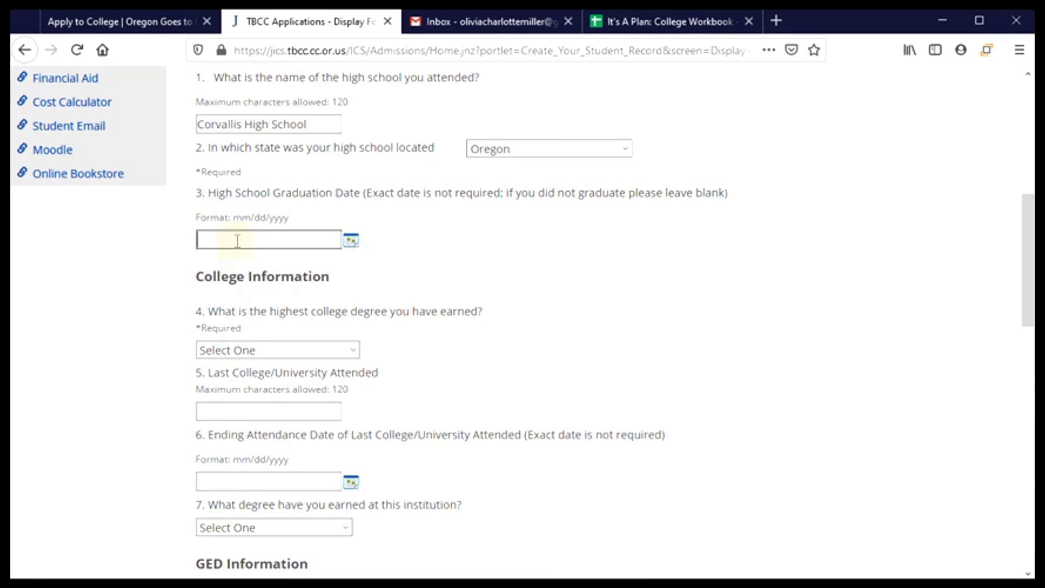
pyautogui.write('06/01/2021')
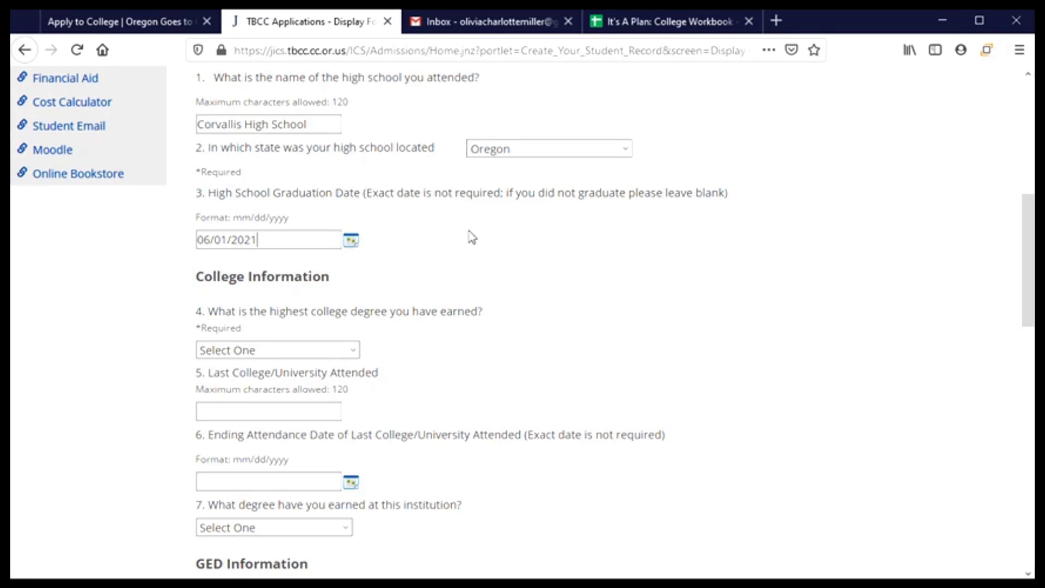
pyautogui.scroll(-3, 498, 234)
pyautogui.scroll(-3, 424, 256)
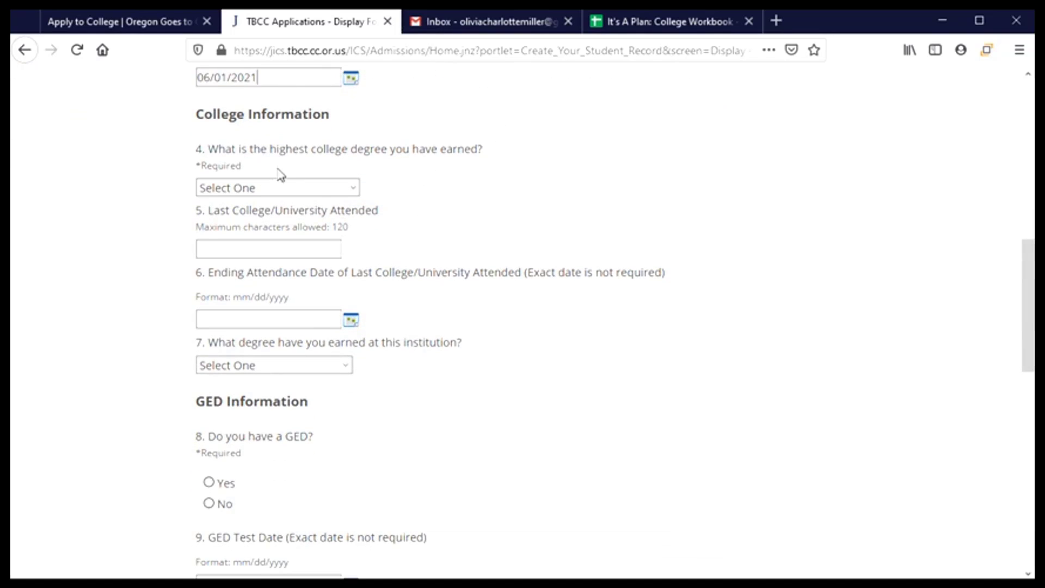
# - Choose No College as the highest degree earned and answer No to the GED question, leaving the test date empty
pyautogui.click(355, 189)
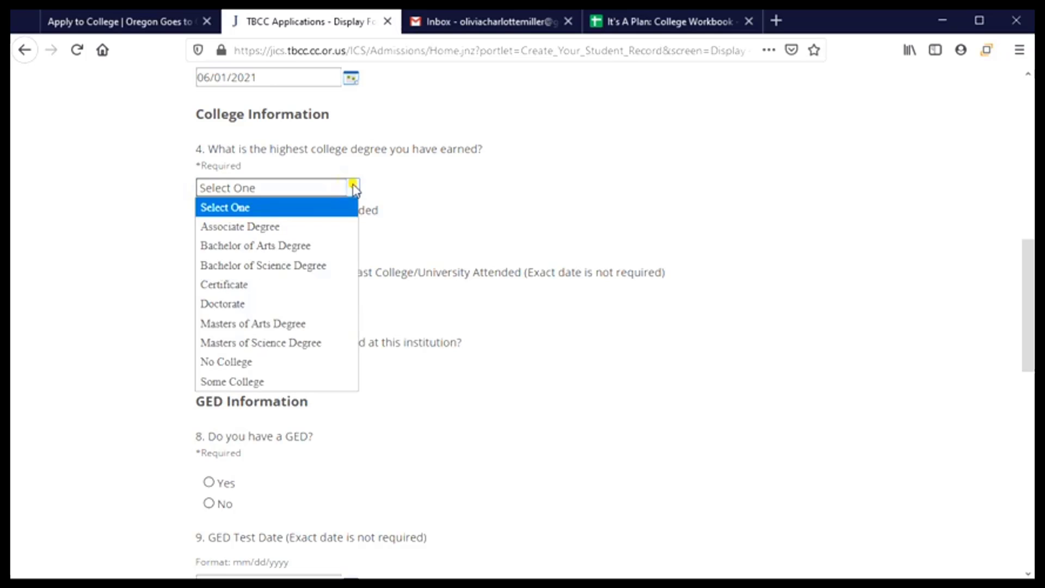
pyautogui.click(242, 362)
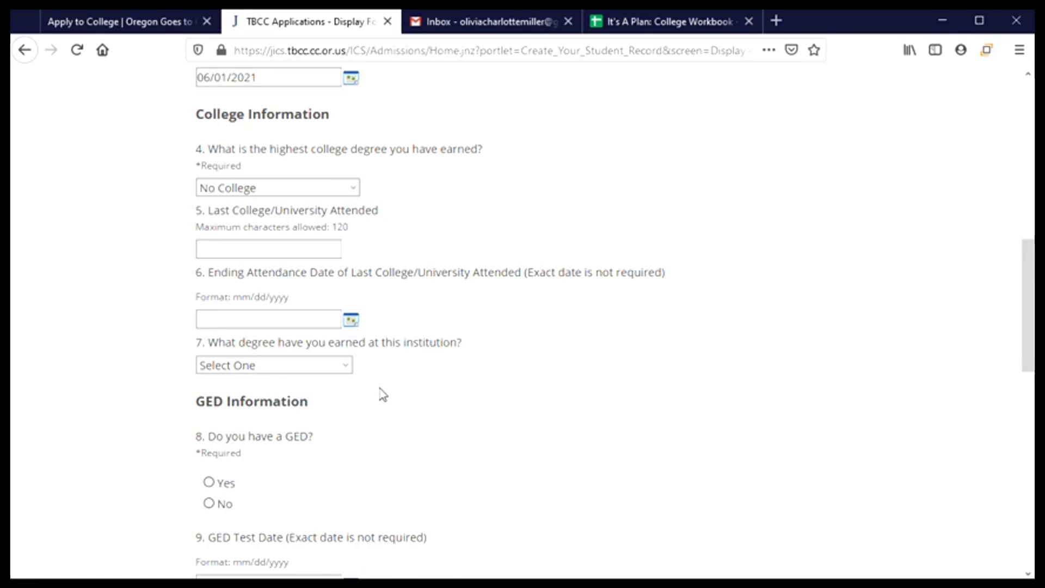
pyautogui.scroll(-3, 380, 394)
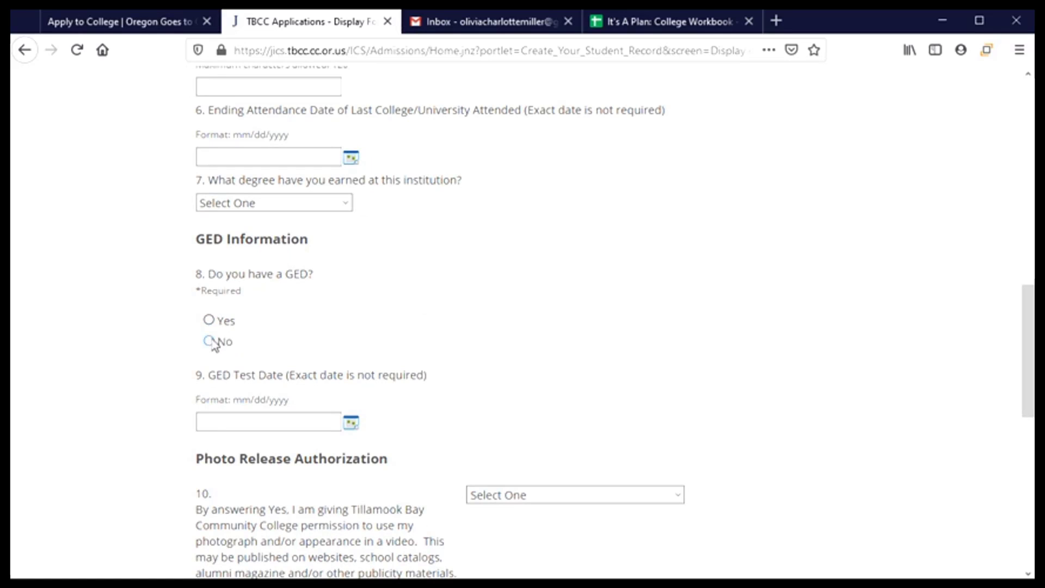
pyautogui.click(210, 342)
pyautogui.scroll(-3, 269, 326)
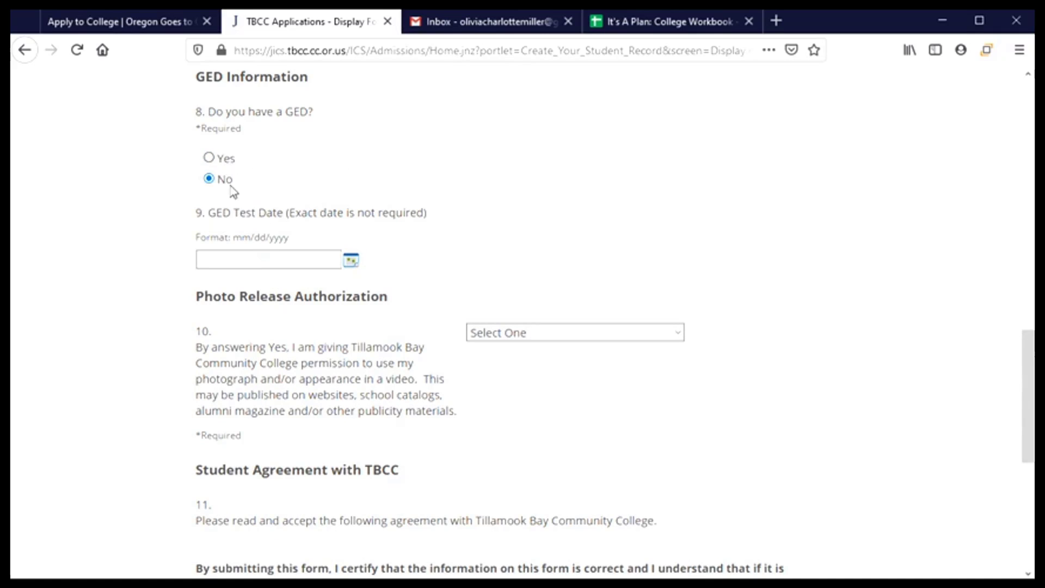
pyautogui.click(230, 263)
pyautogui.scroll(-3, 534, 445)
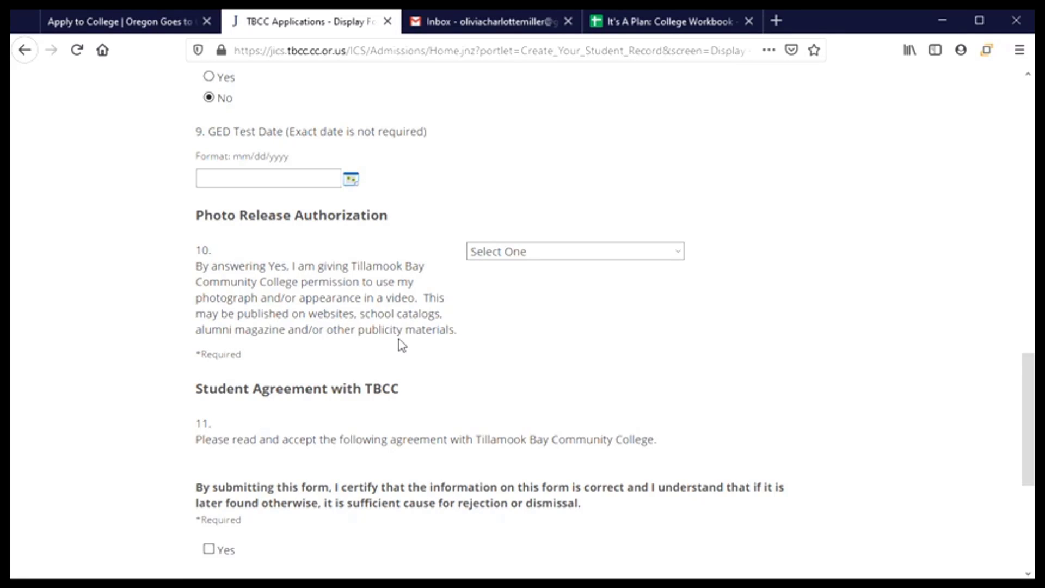
# - Authorize use of the applicant's picture, tick Yes on the TBCC student agreement, and go to the next page
pyautogui.click(674, 254)
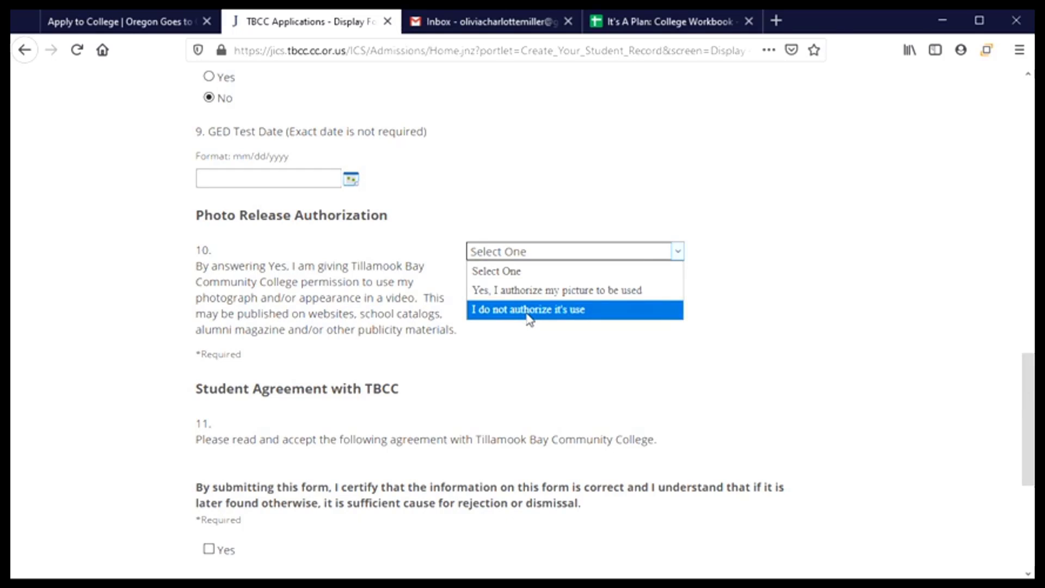
pyautogui.click(534, 299)
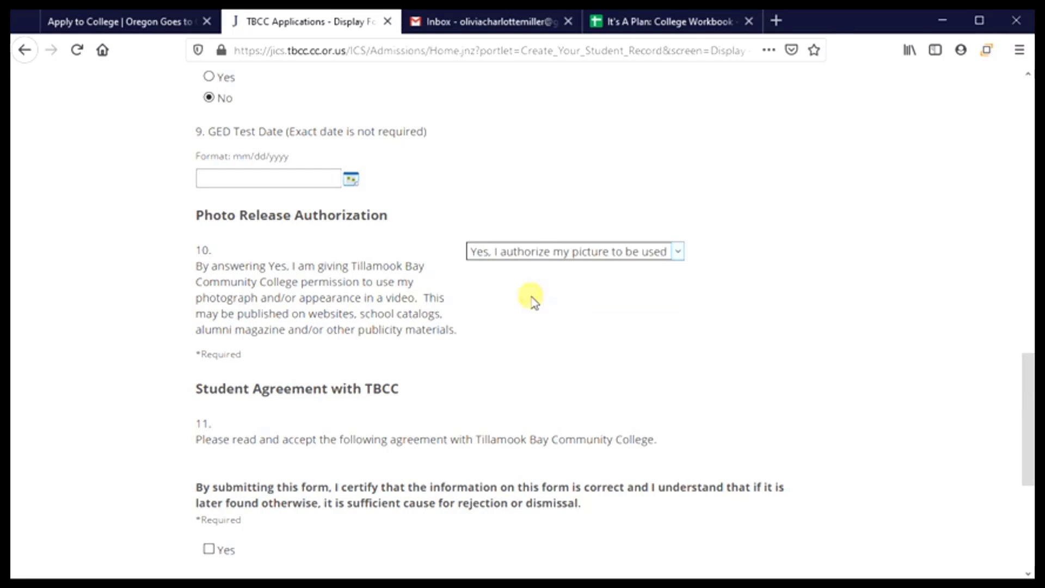
pyautogui.scroll(-5, 506, 308)
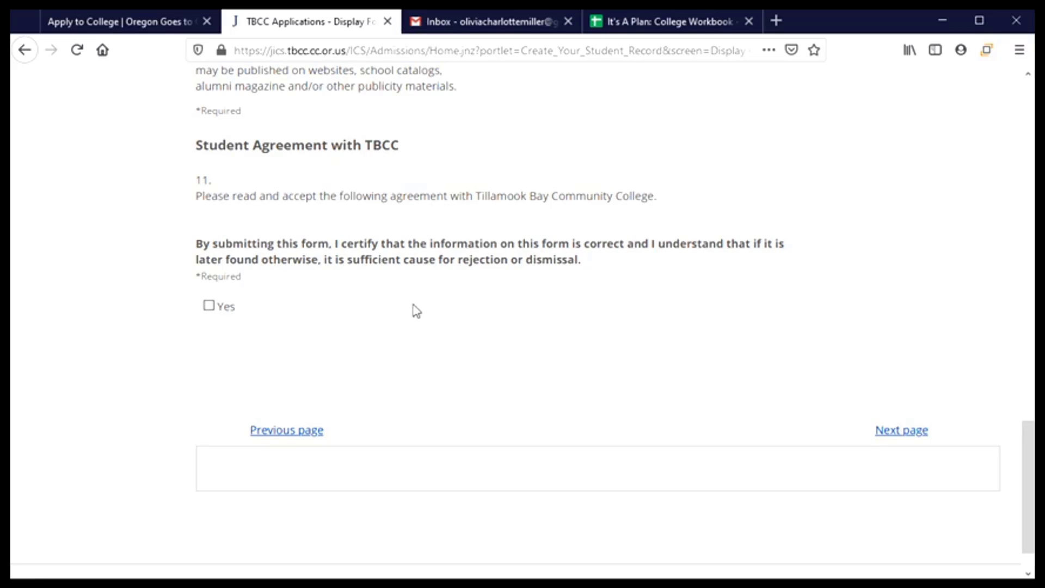
pyautogui.click(209, 306)
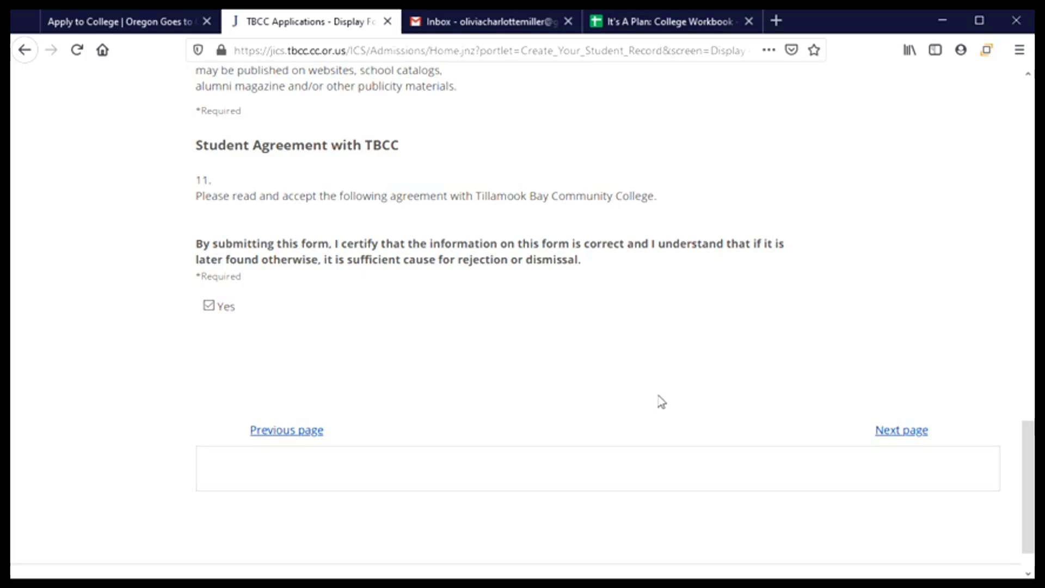
pyautogui.click(890, 434)
# - Follow the SSN format error link on the Review and Submit page back to Candidate Information
pyautogui.scroll(-3, 655, 378)
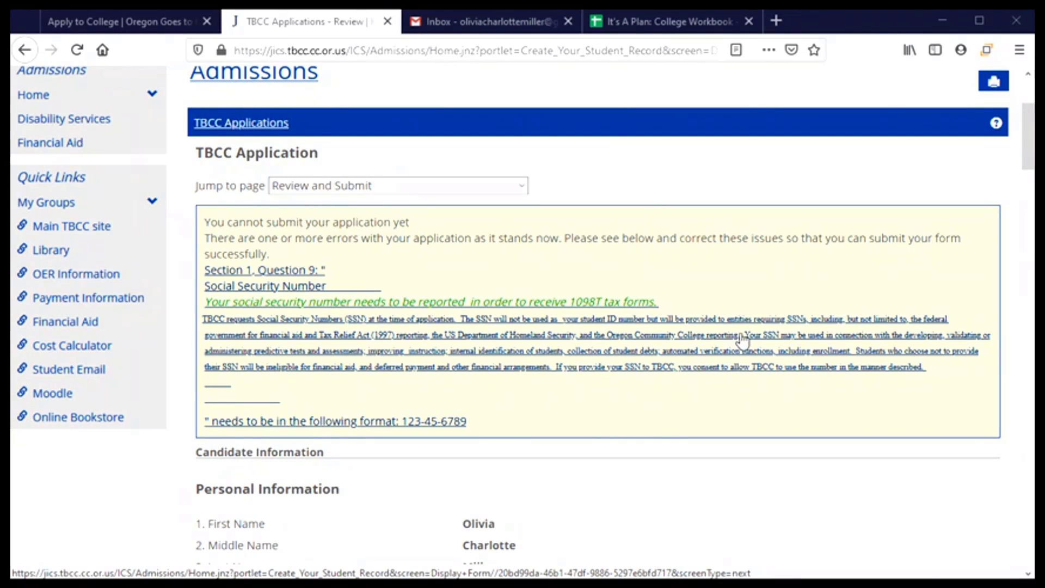
pyautogui.scroll(-2, 708, 343)
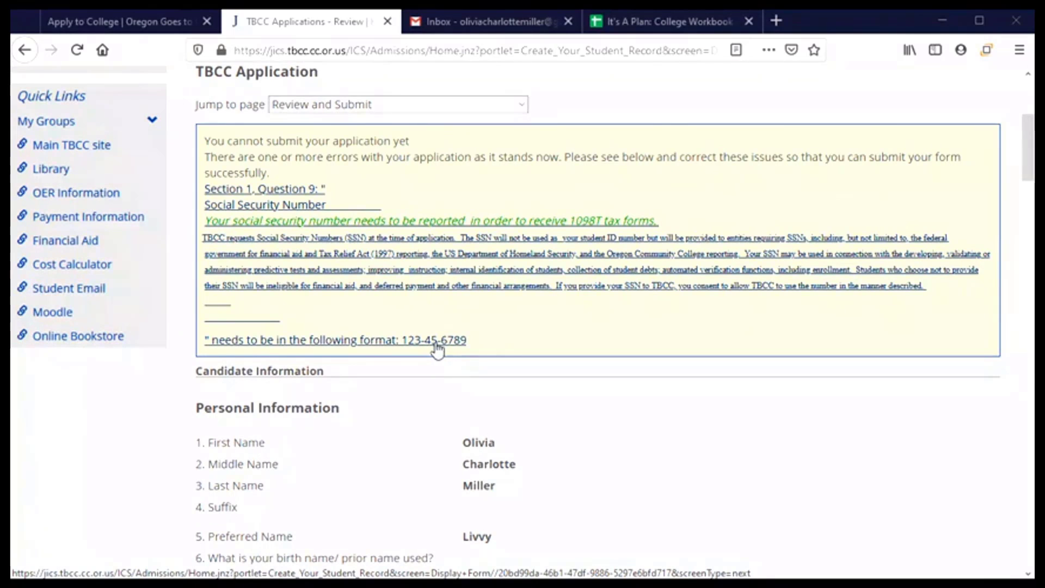
pyautogui.click(317, 347)
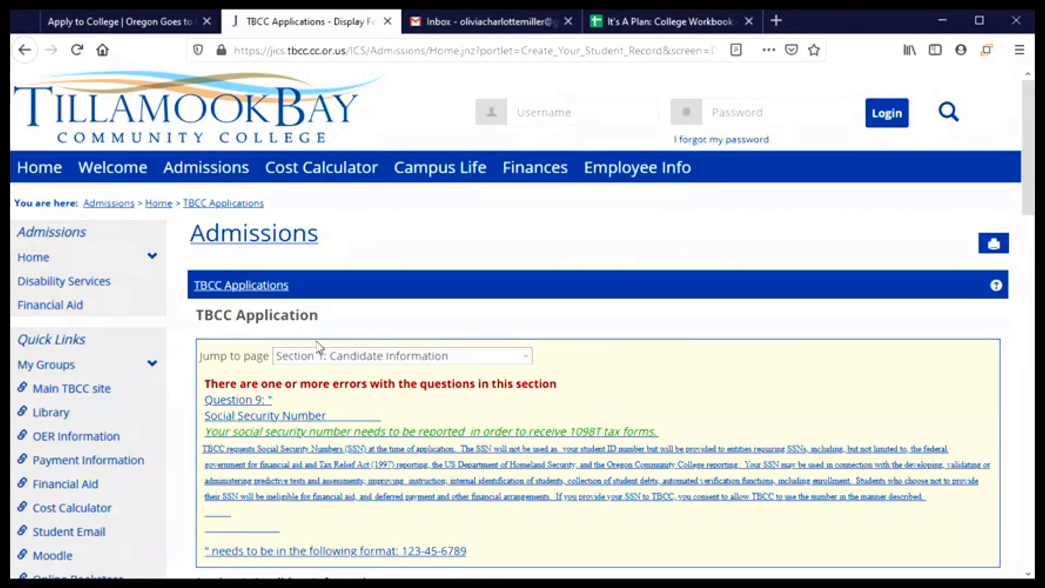
# - Reformat the Social Security Number with hyphens after the third and fifth digits
pyautogui.scroll(-5, 318, 347)
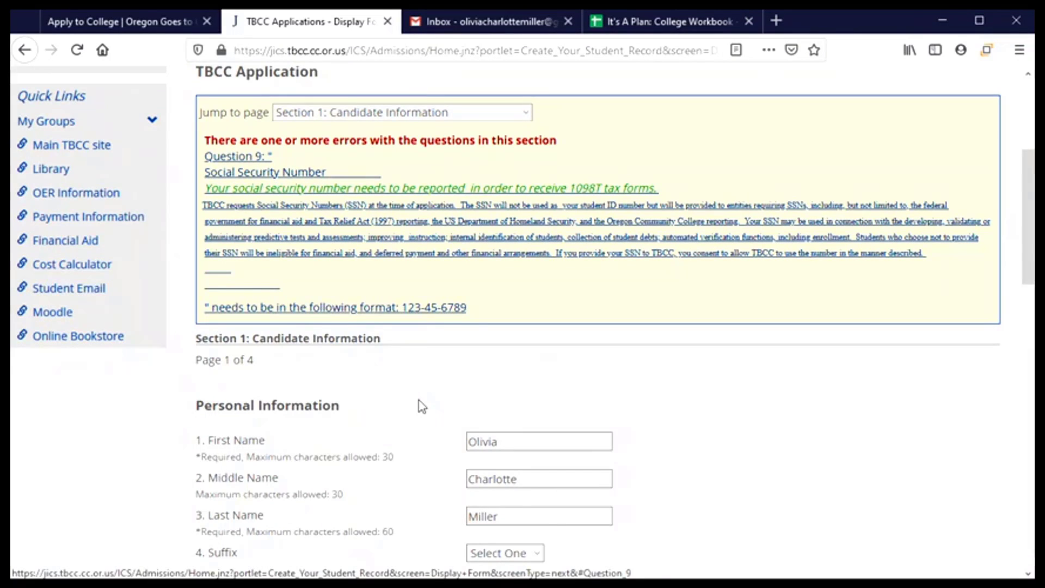
pyautogui.scroll(-6, 419, 406)
pyautogui.scroll(-2, 422, 407)
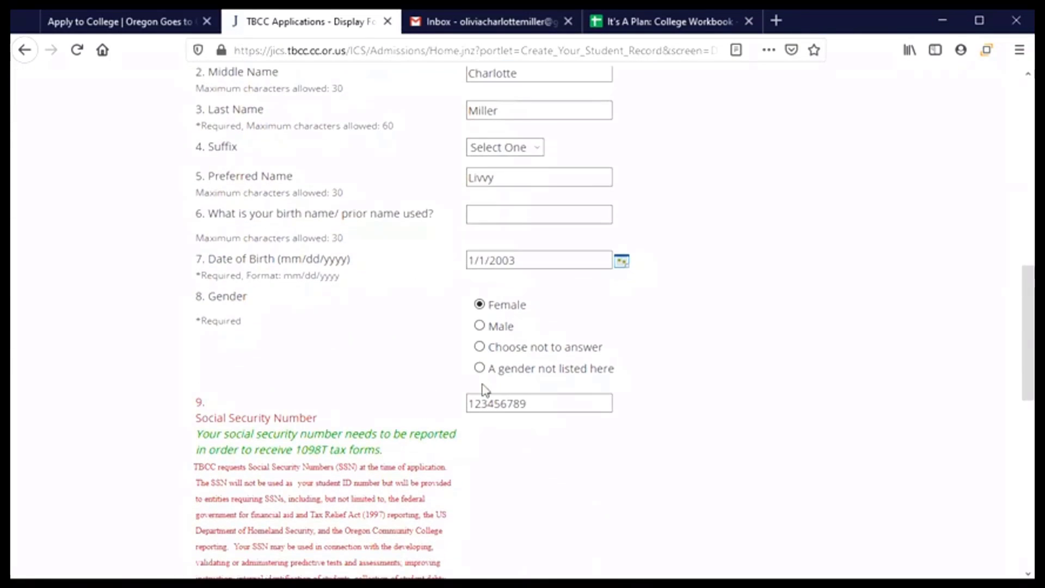
pyautogui.write('-')
pyautogui.press('Right')
pyautogui.press('Right')
pyautogui.write('-')
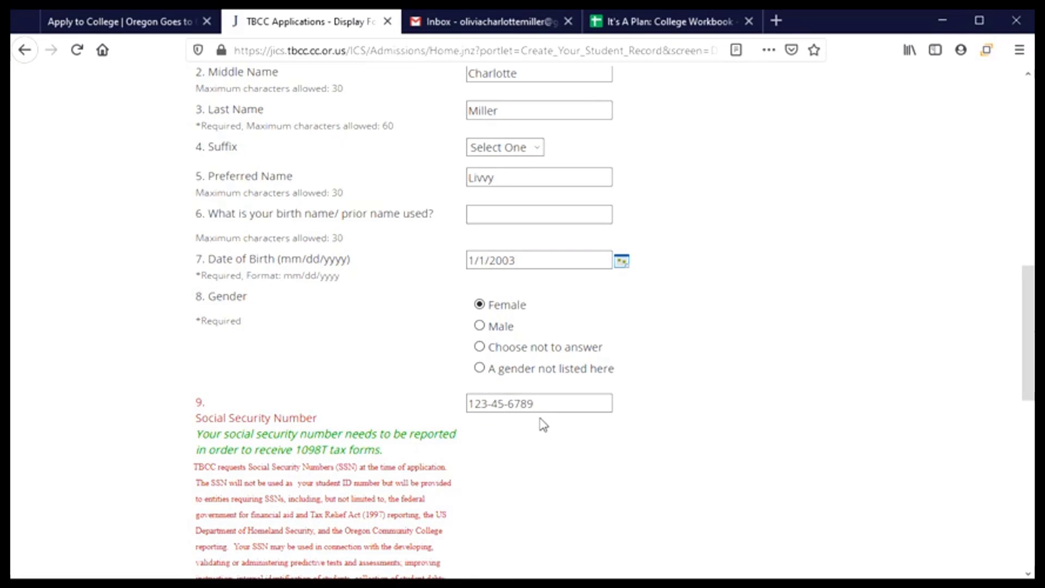
pyautogui.scroll(-8, 549, 450)
pyautogui.scroll(-2, 548, 452)
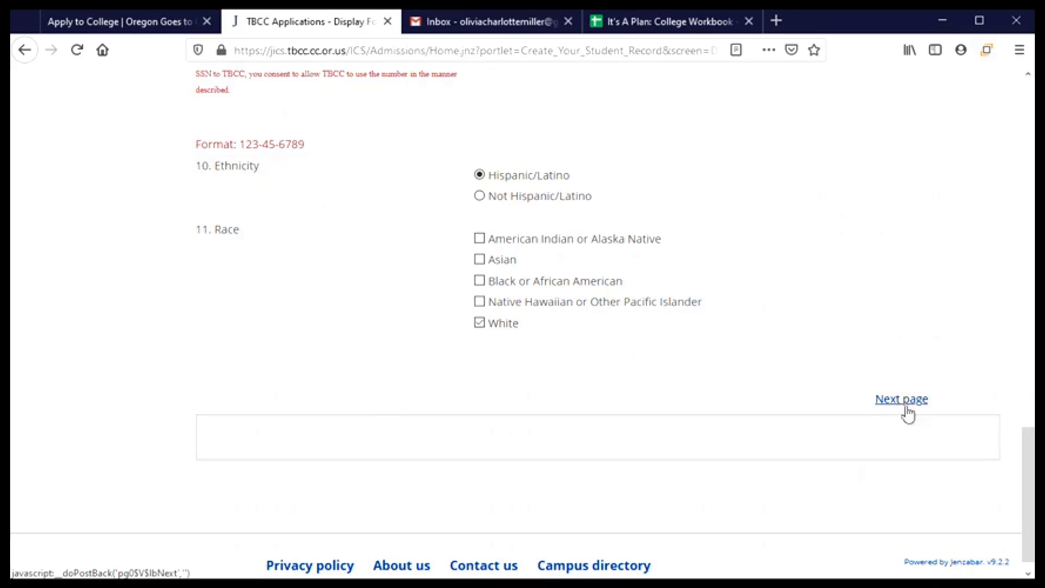
pyautogui.moveTo(1029, 501); pyautogui.dragTo(1028, 152)
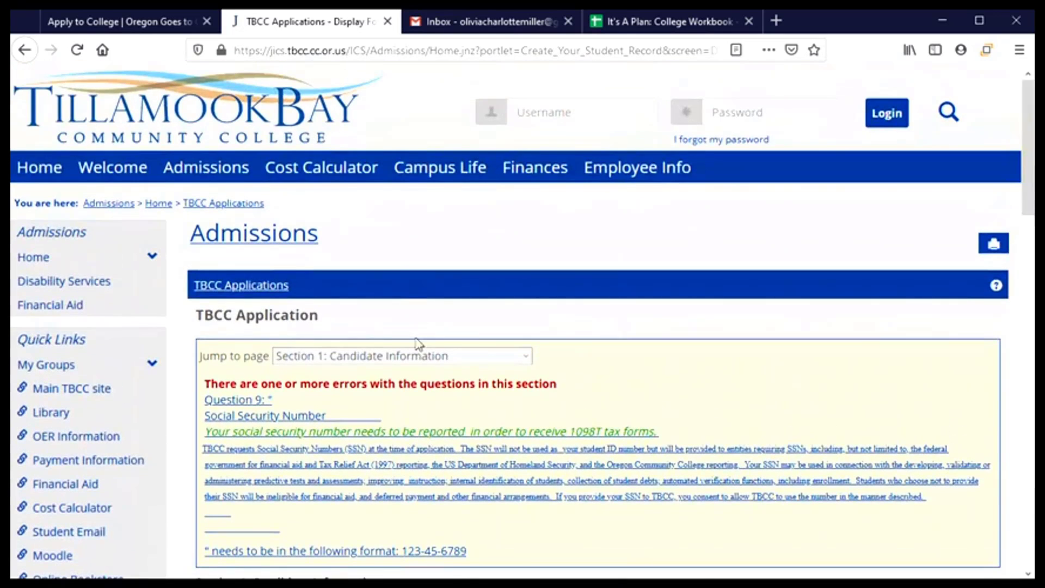
pyautogui.click(416, 357)
# - Jump to Review and Submit, review the answers, and enter the applicant's e-mail for acknowledgment
pyautogui.click(370, 451)
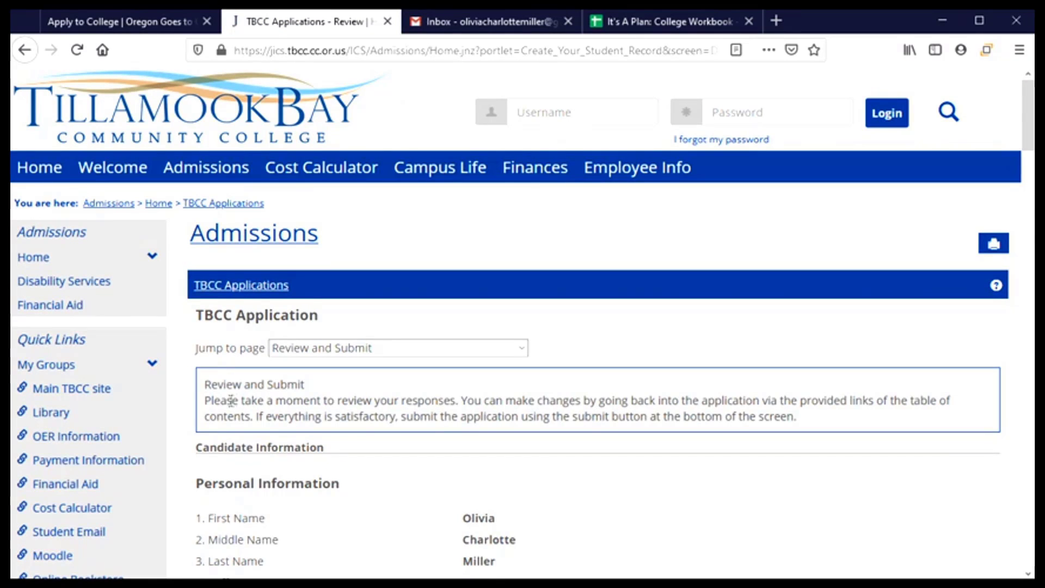
pyautogui.scroll(-4, 297, 392)
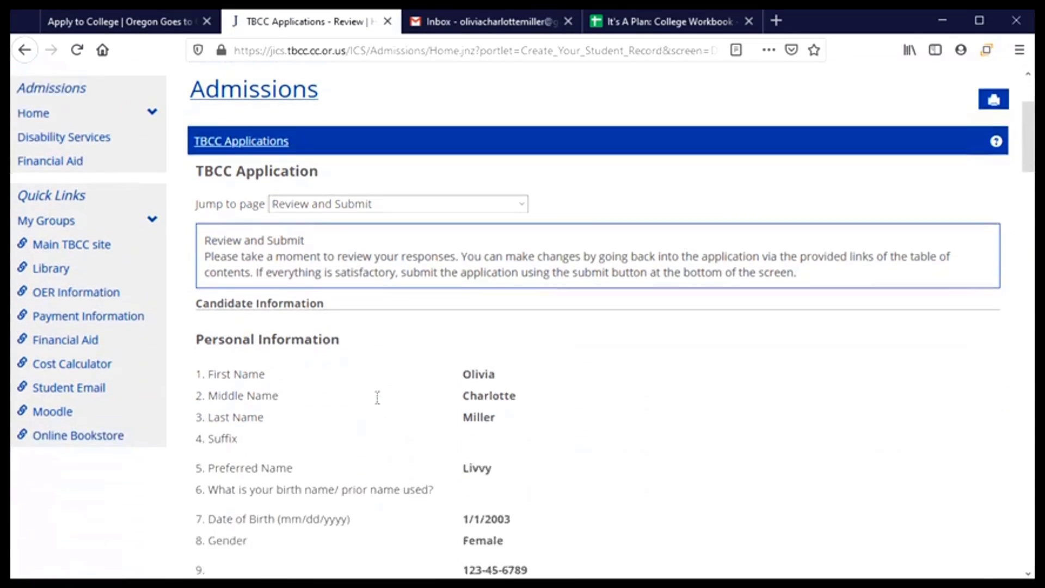
pyautogui.scroll(-10, 509, 487)
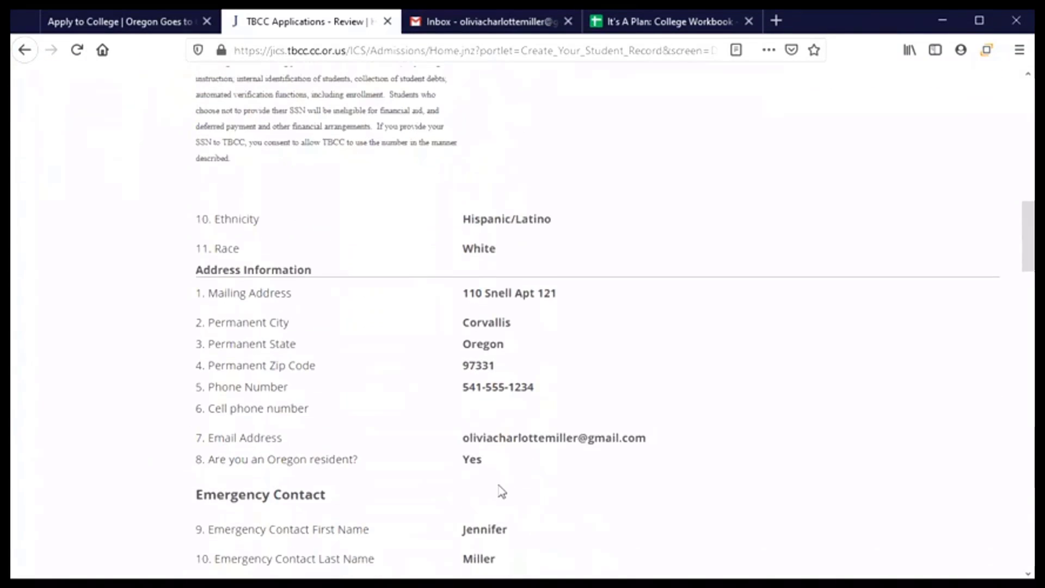
pyautogui.scroll(-5, 506, 483)
pyautogui.scroll(-10, 518, 481)
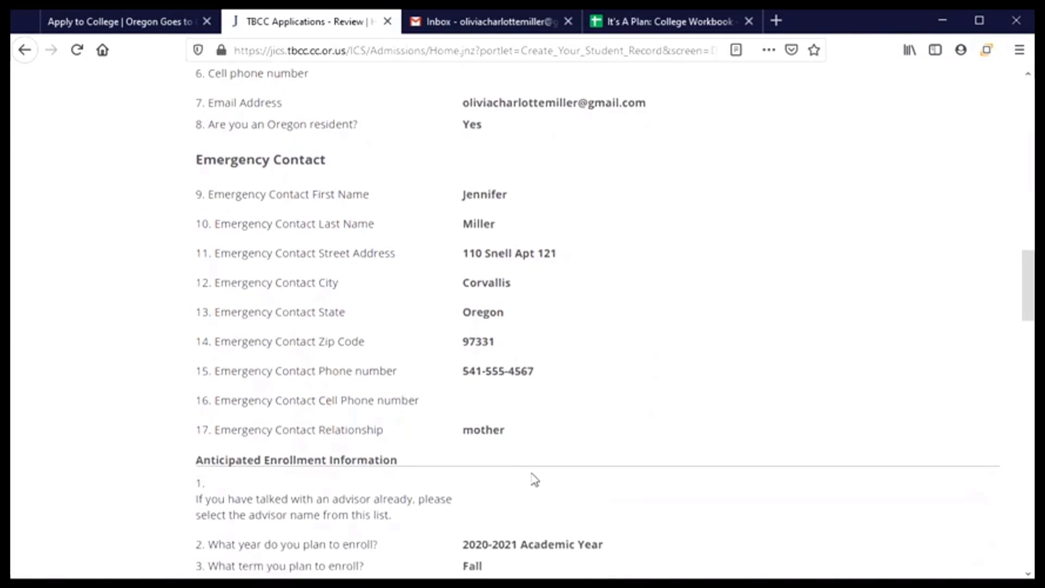
pyautogui.scroll(-10, 533, 479)
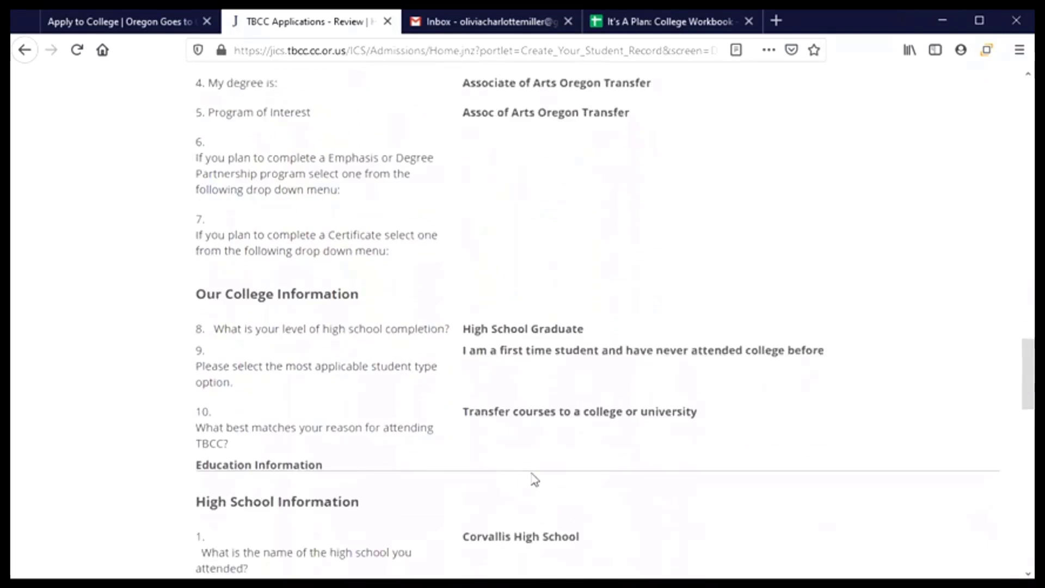
pyautogui.scroll(-12, 535, 479)
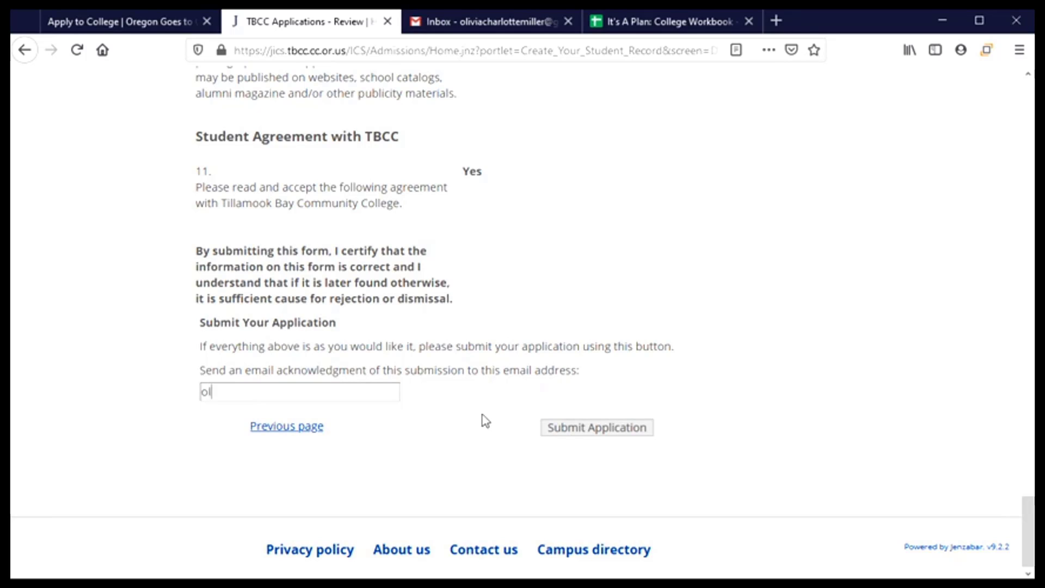
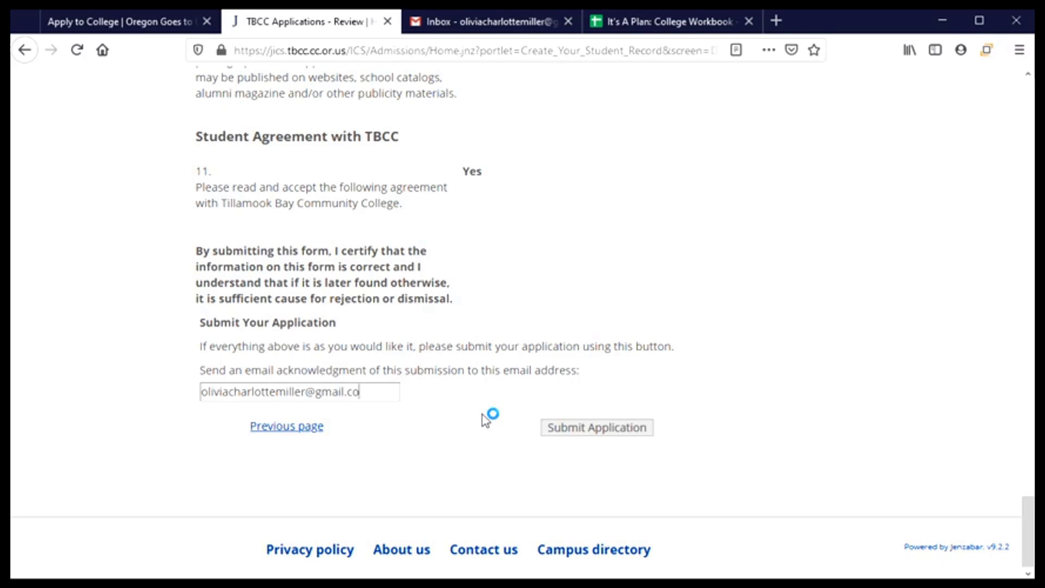